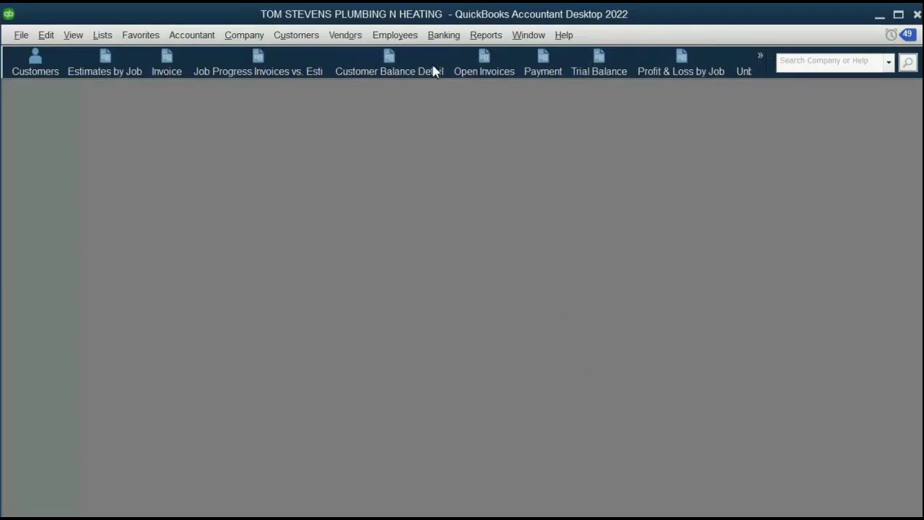
Open the Customer Balance Detail report
left_click(389, 71)
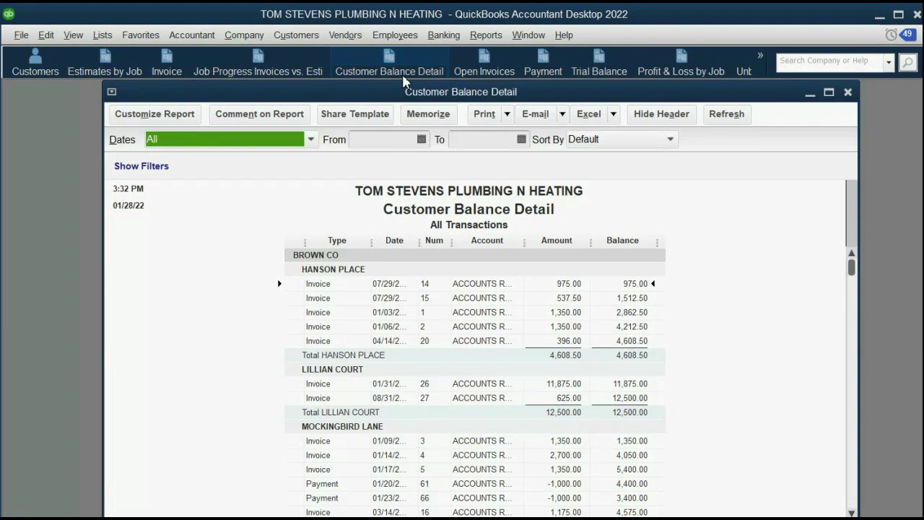
View the Customer Balance Summary report for all customers and jobs, and close it
left_click(486, 35)
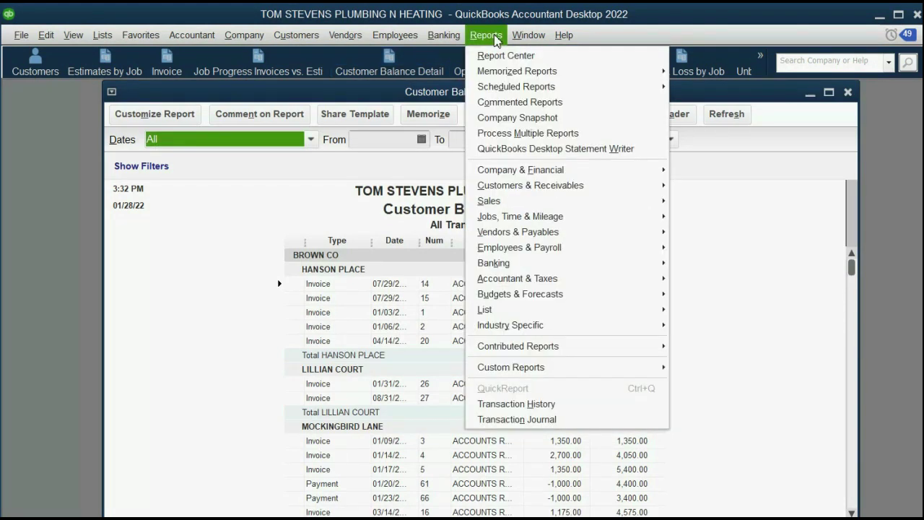
mouse_move(541, 186)
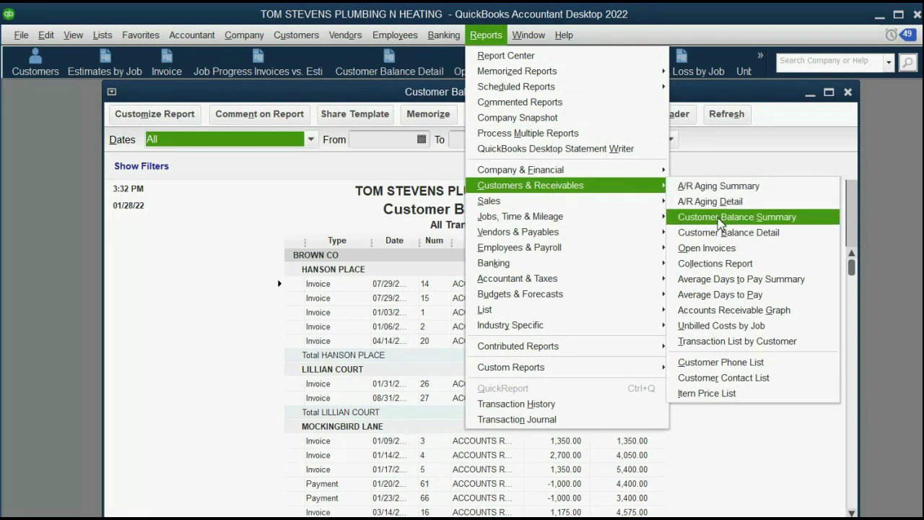
left_click(721, 218)
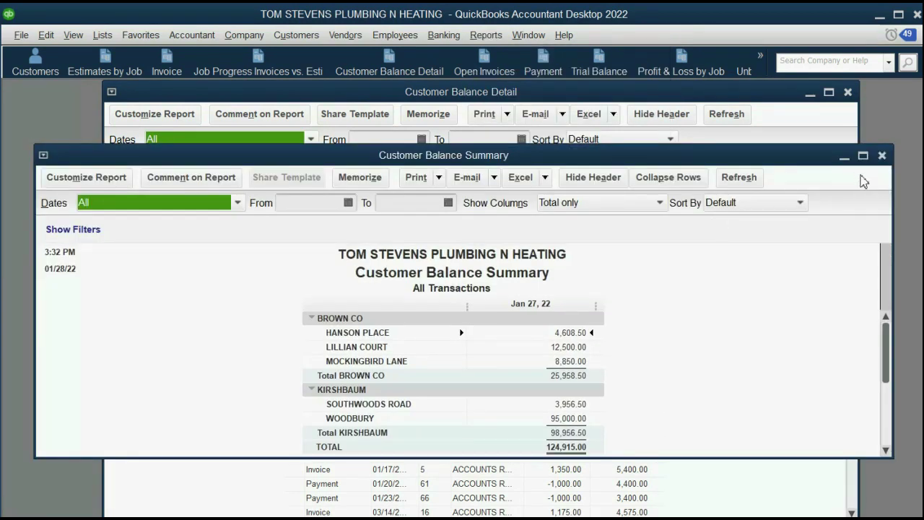
left_click(881, 156)
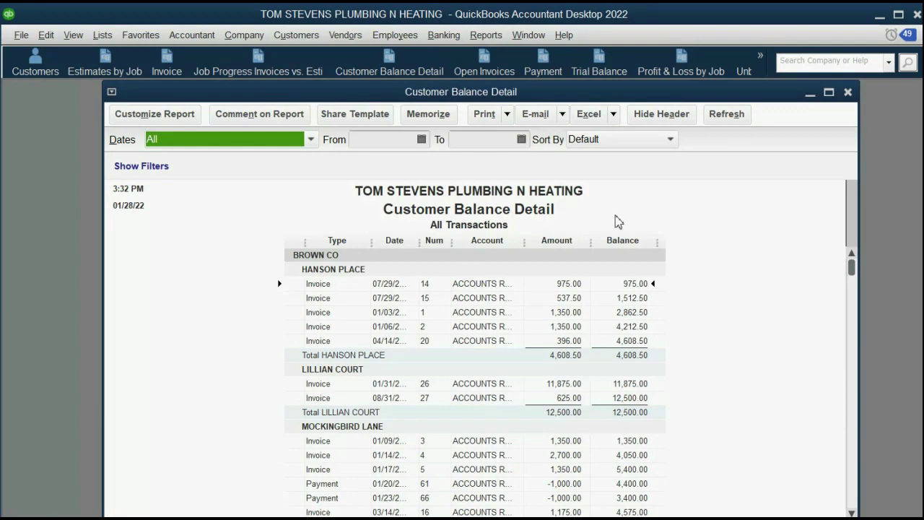
Customize the Customer Balance Detail report with a TransactionType filter set to Invoice
left_click(131, 117)
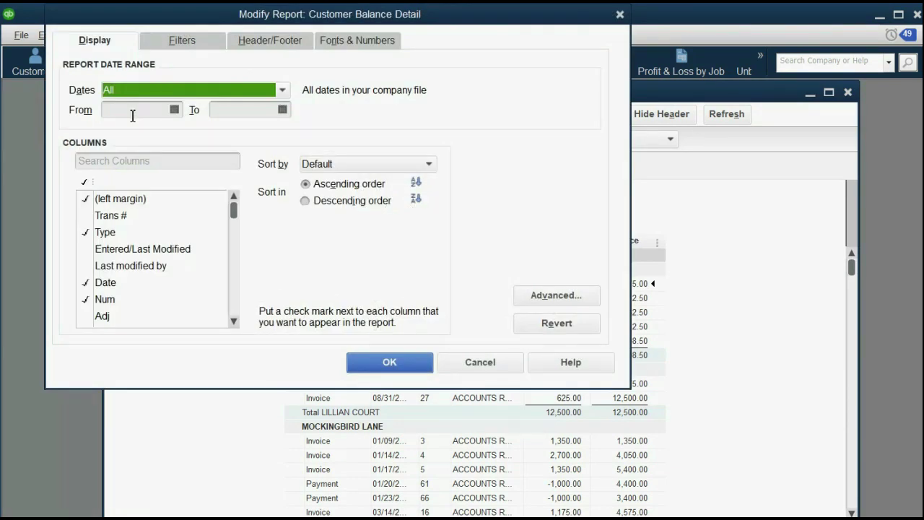
left_click(181, 42)
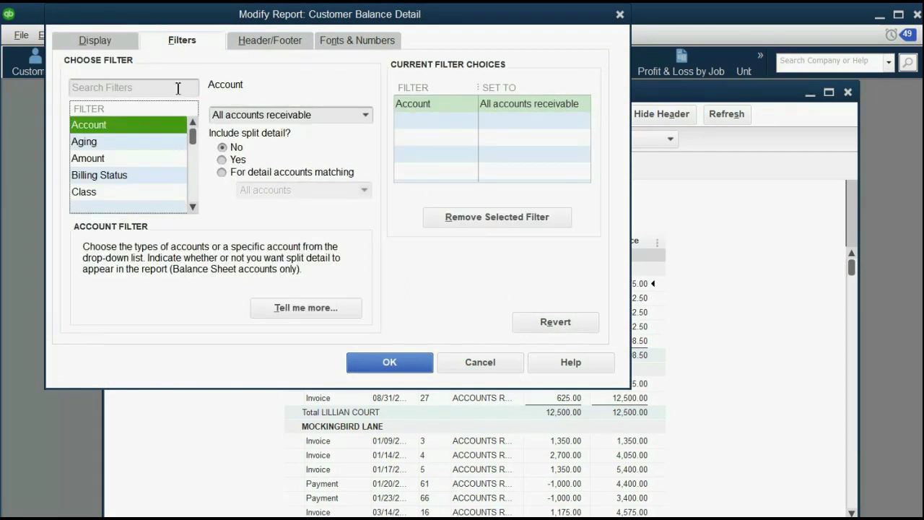
left_click(149, 162)
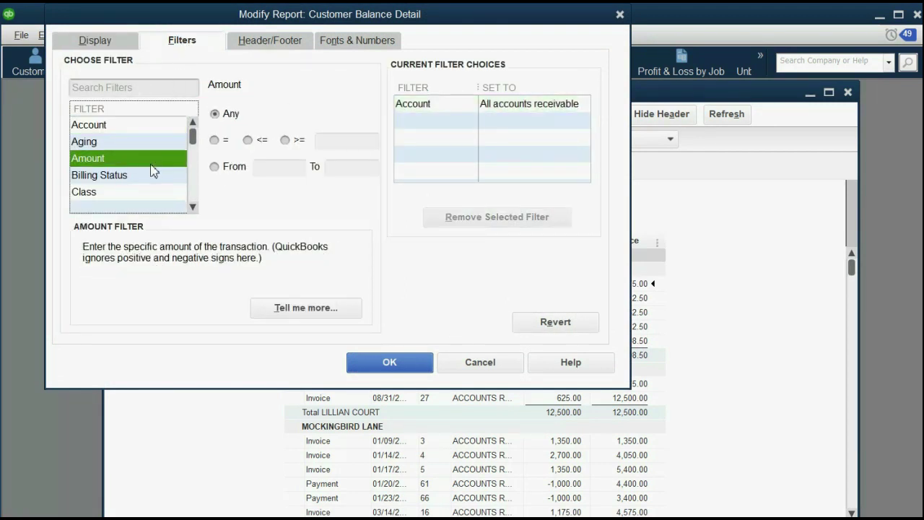
key("t")
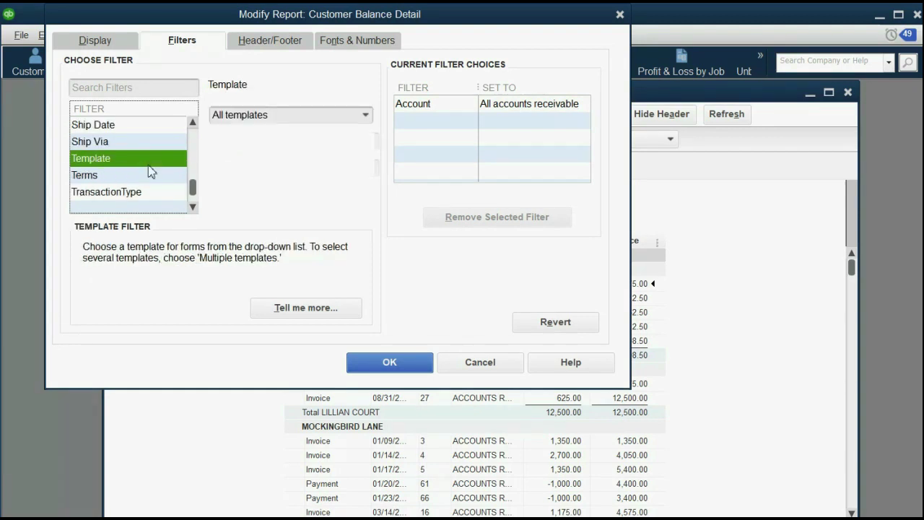
left_click(144, 192)
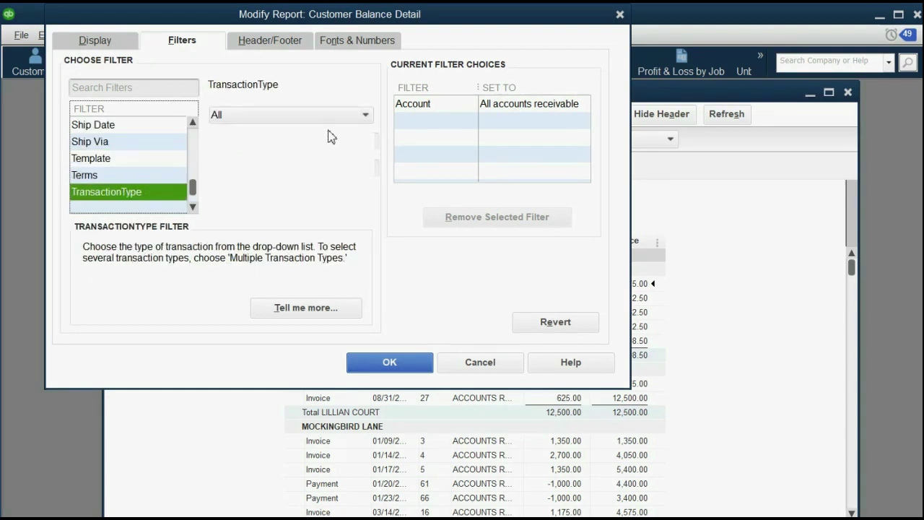
left_click(366, 117)
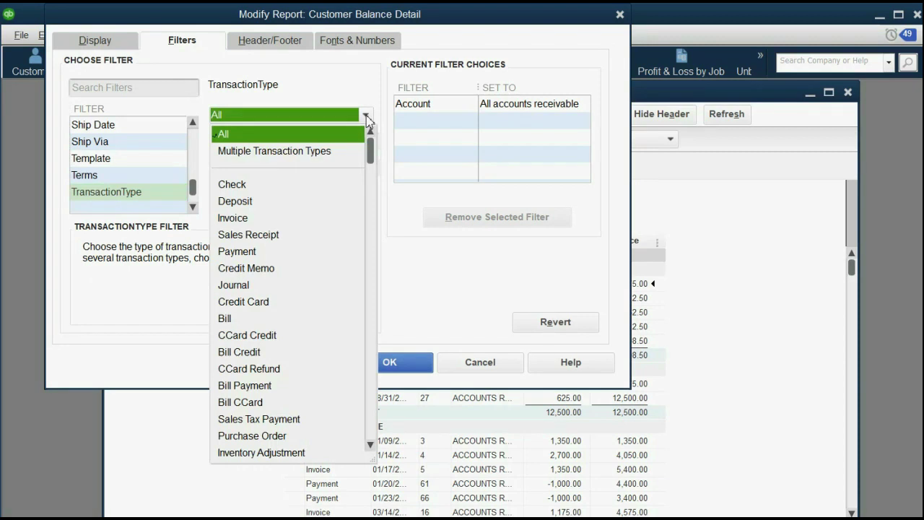
left_click(304, 217)
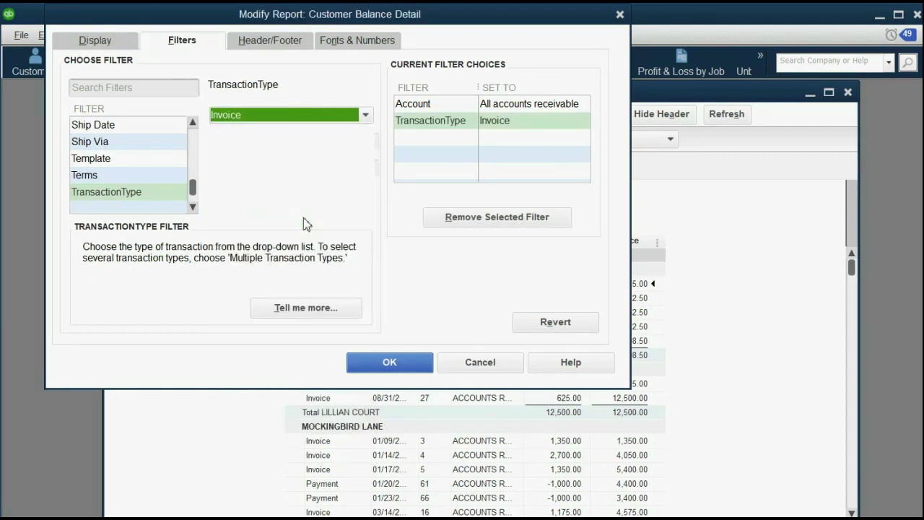
Add a Name filter for the BROWN CO:MOCKINGBIRD LANE job and apply the filters to the Customer Balance Detail report
left_click(128, 158)
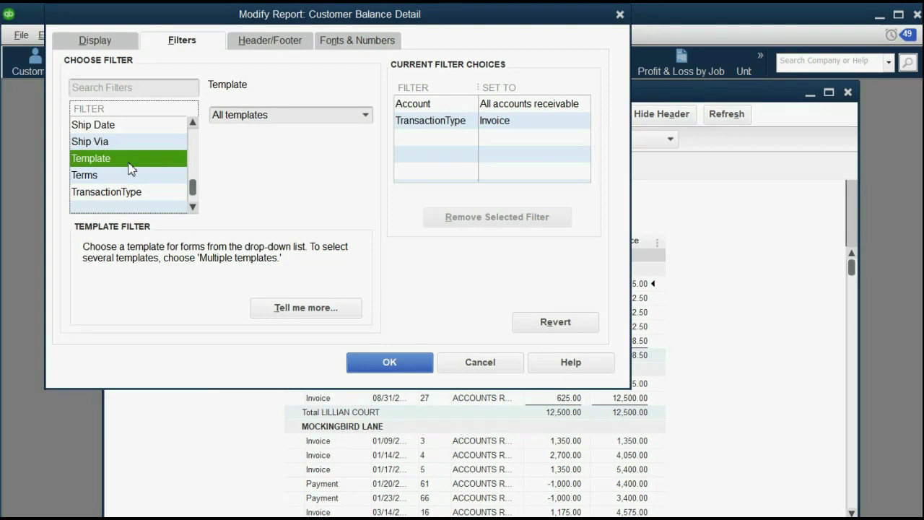
scroll(120, 163, "up", 5)
left_click(119, 162)
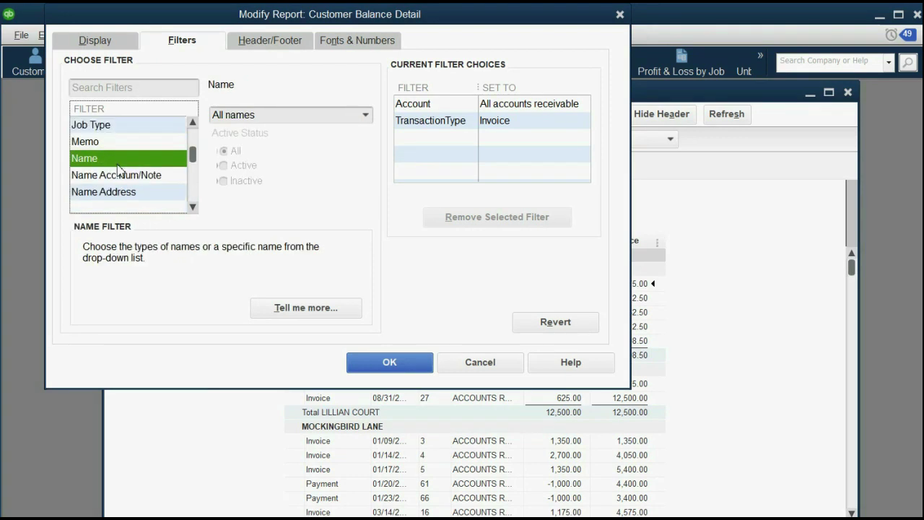
left_click(364, 117)
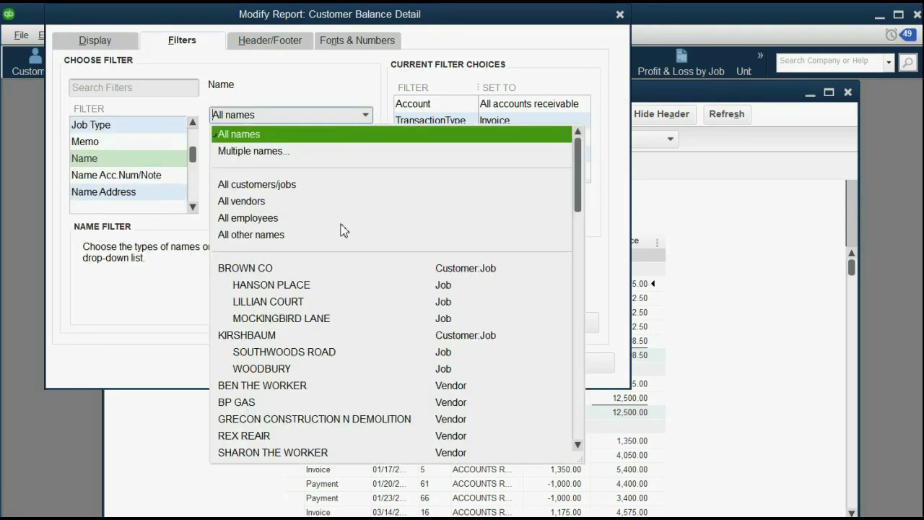
left_click(322, 319)
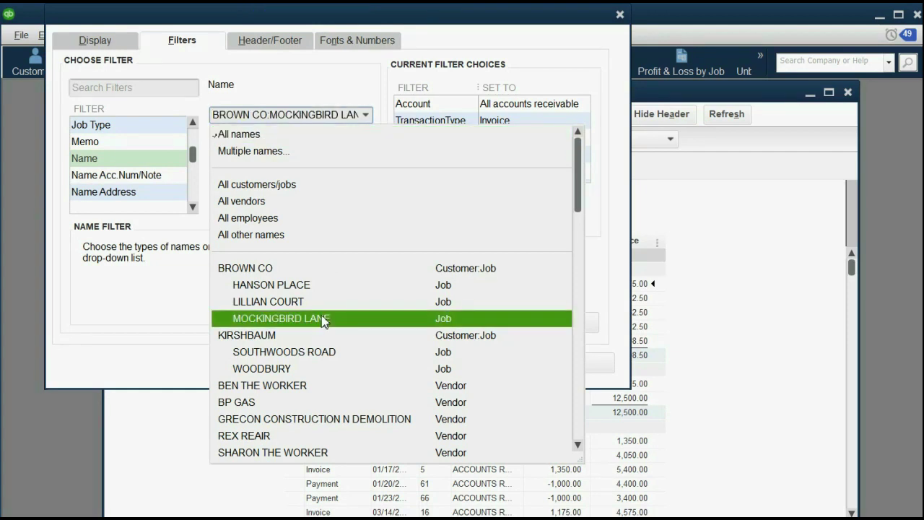
left_click(323, 319)
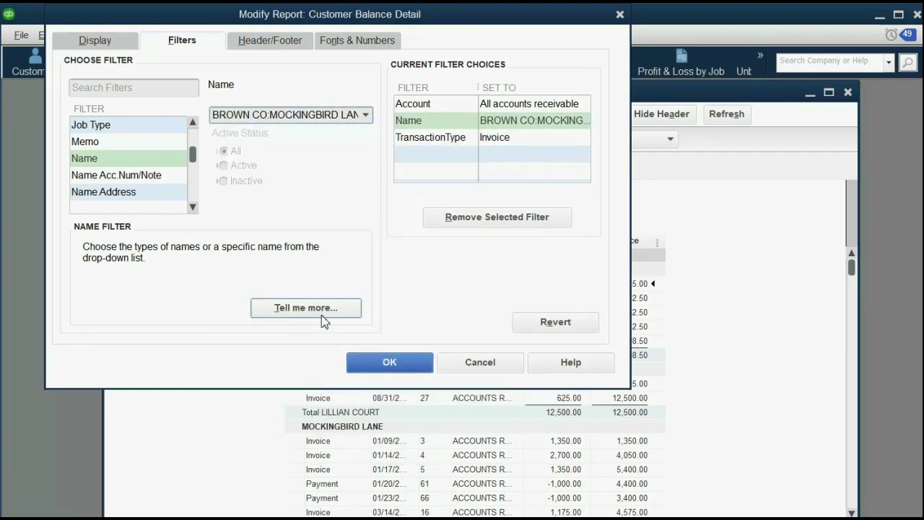
left_click(382, 364)
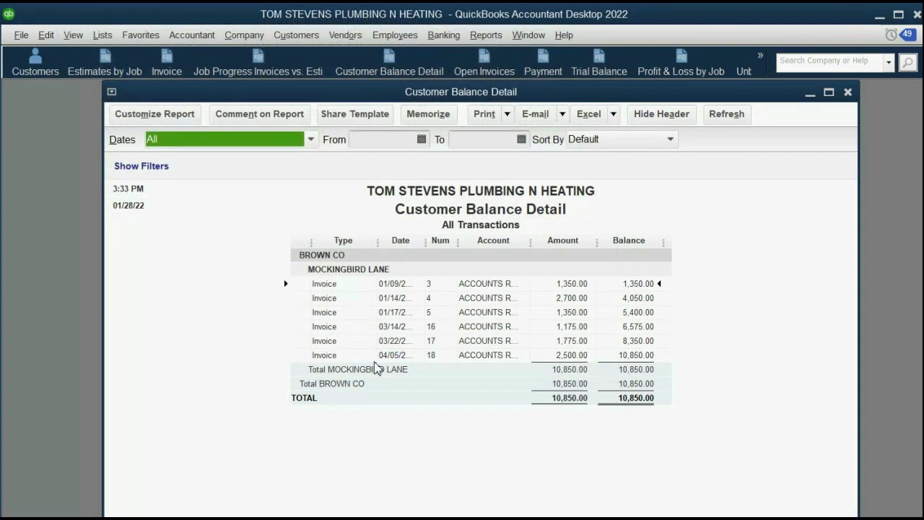
Narrow the Customer Balance Detail report window to fit its columns and move it aside
left_click_drag(861, 275, 521, 271)
left_click_drag(323, 85, 225, 132)
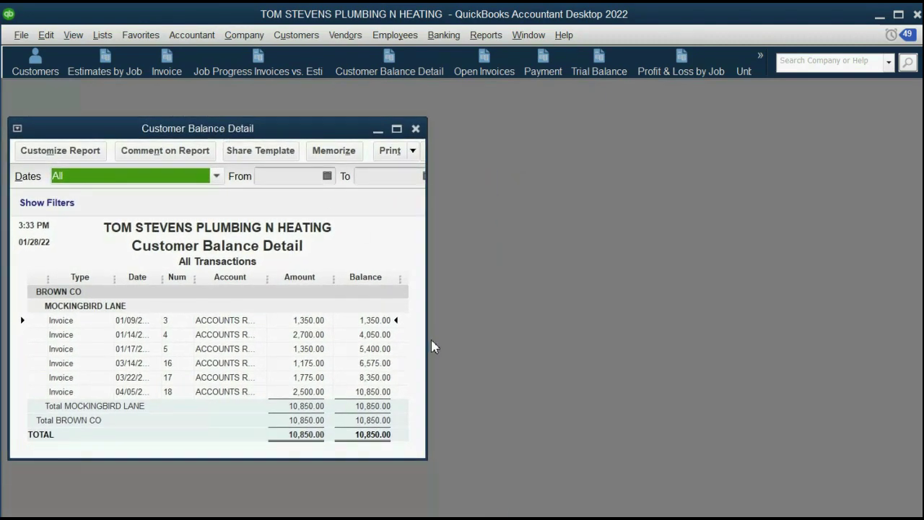
Change the report title in the Customer Balance Detail header to ALL JOB INVOICES
left_click(60, 151)
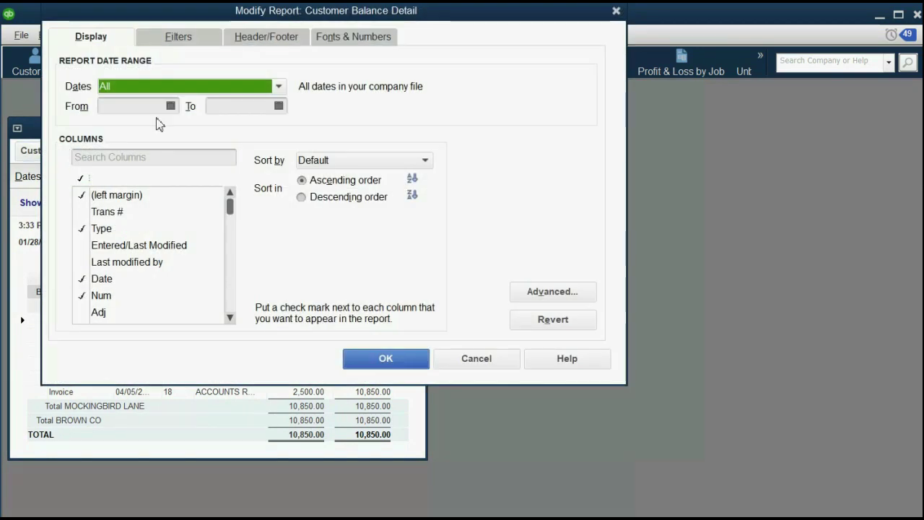
left_click(265, 40)
left_click_drag(284, 110, 170, 101)
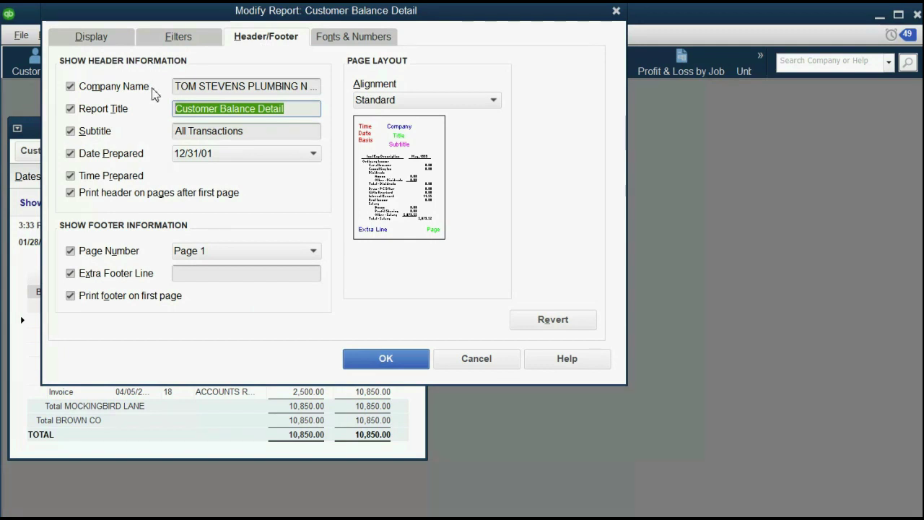
type("ALL JOB INVOICES")
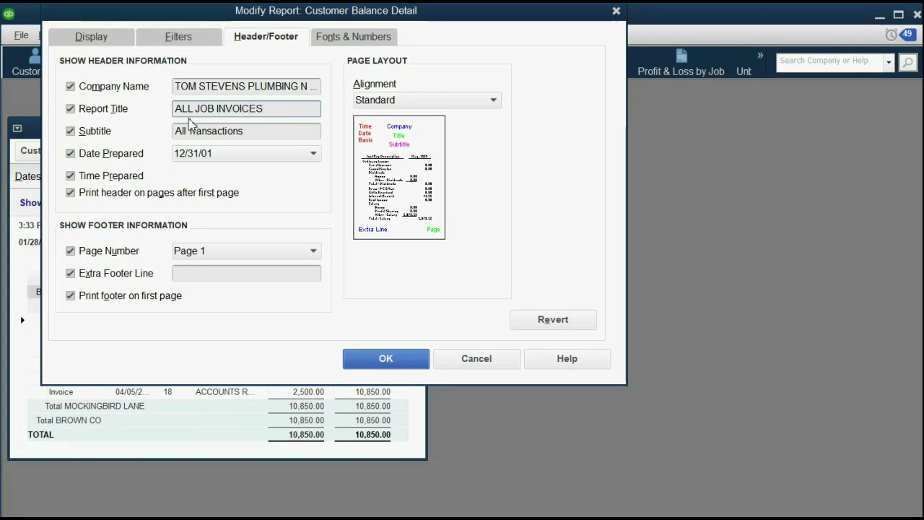
left_click(382, 365)
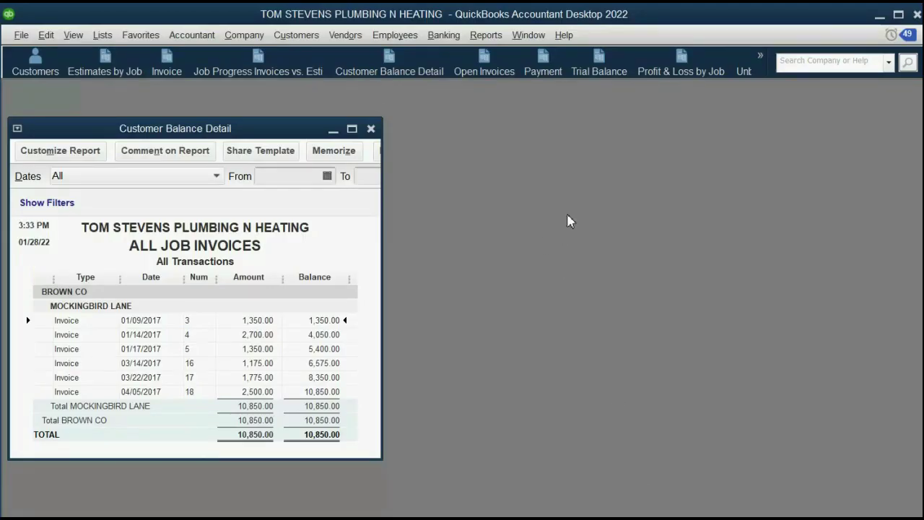
Open the Unbilled Costs by Job report, make its window taller and shift it slightly upward
left_click(483, 35)
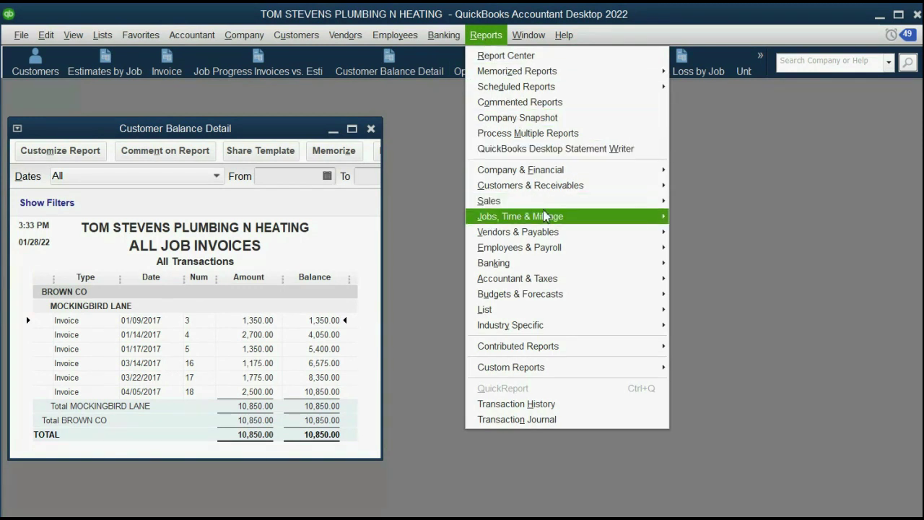
mouse_move(545, 221)
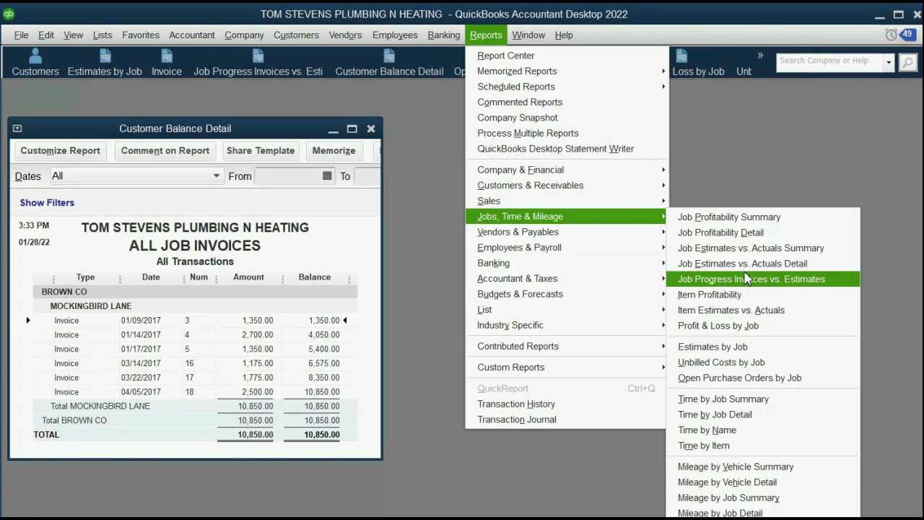
left_click(756, 364)
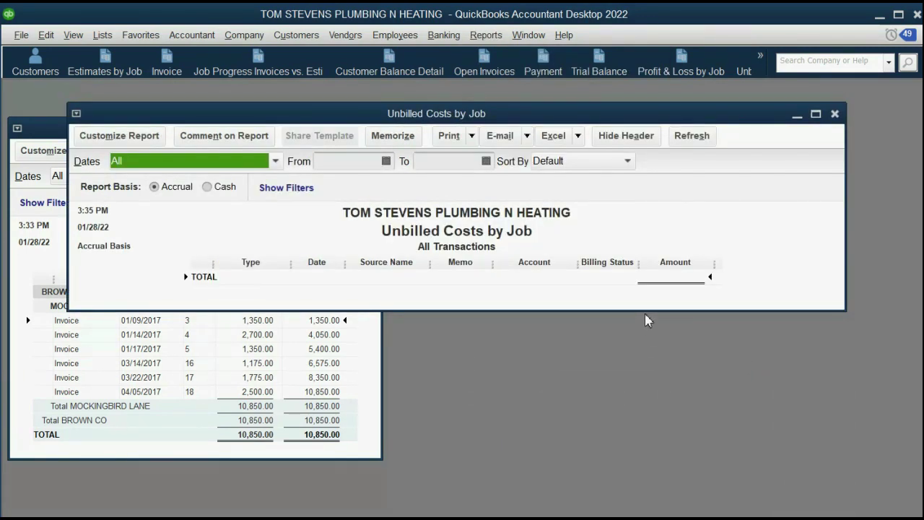
left_click_drag(645, 310, 630, 517)
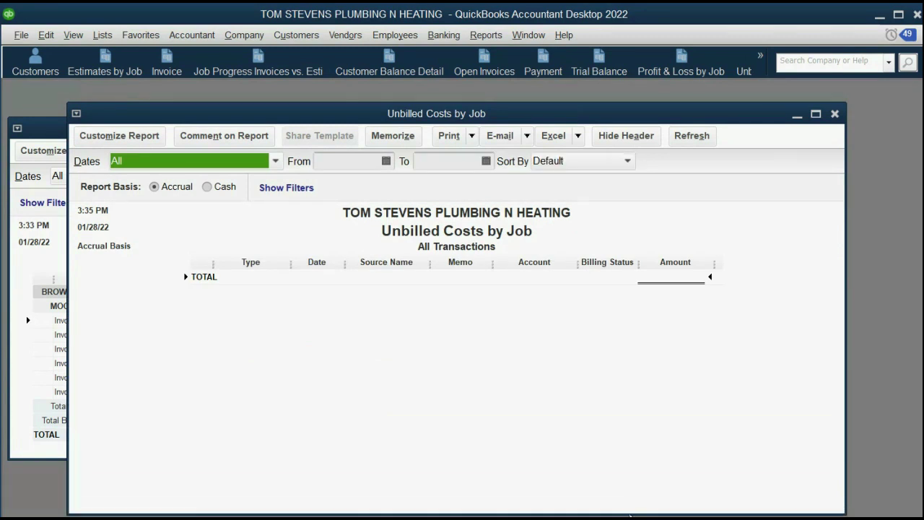
left_click_drag(550, 114, 547, 96)
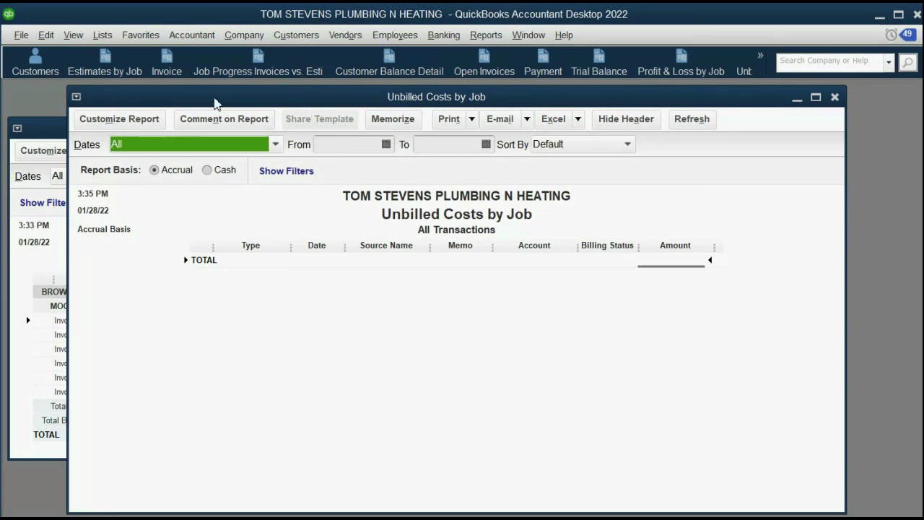
Change the Billing Status filter of the Unbilled Costs by Job report to Billed and apply it
left_click(146, 124)
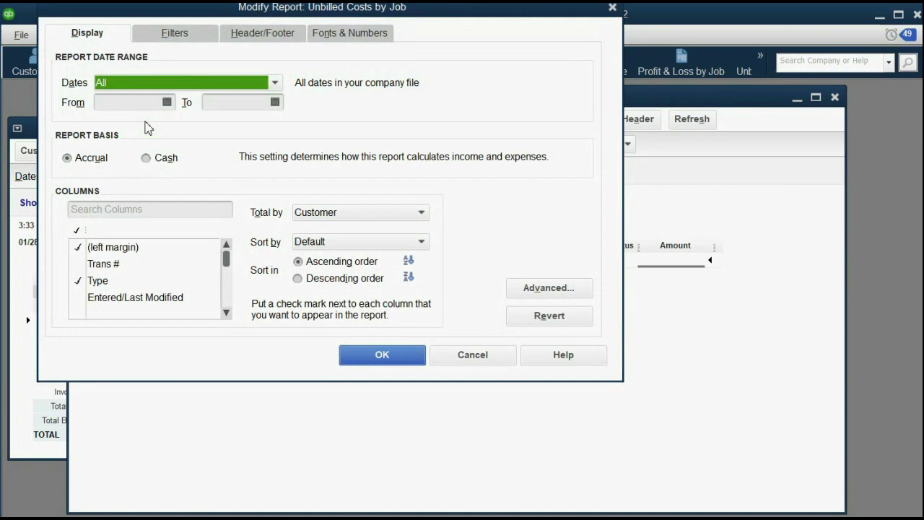
left_click(180, 40)
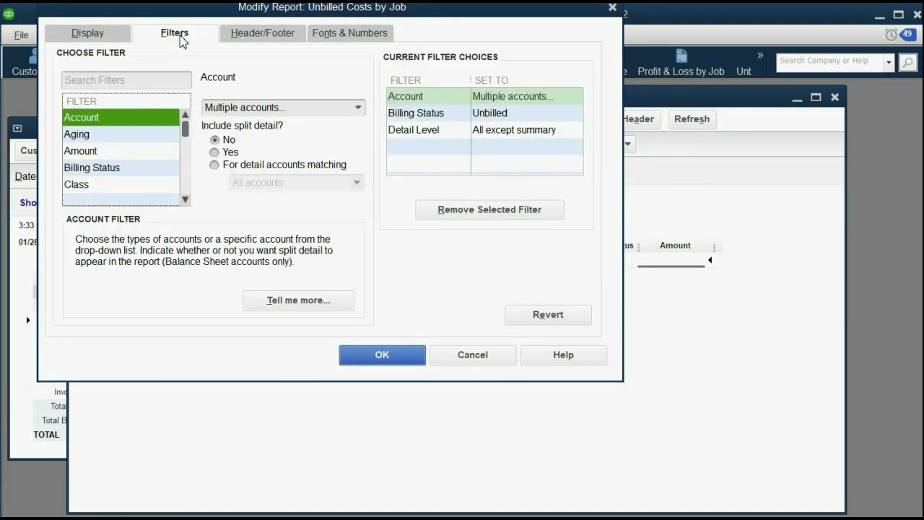
left_click(435, 121)
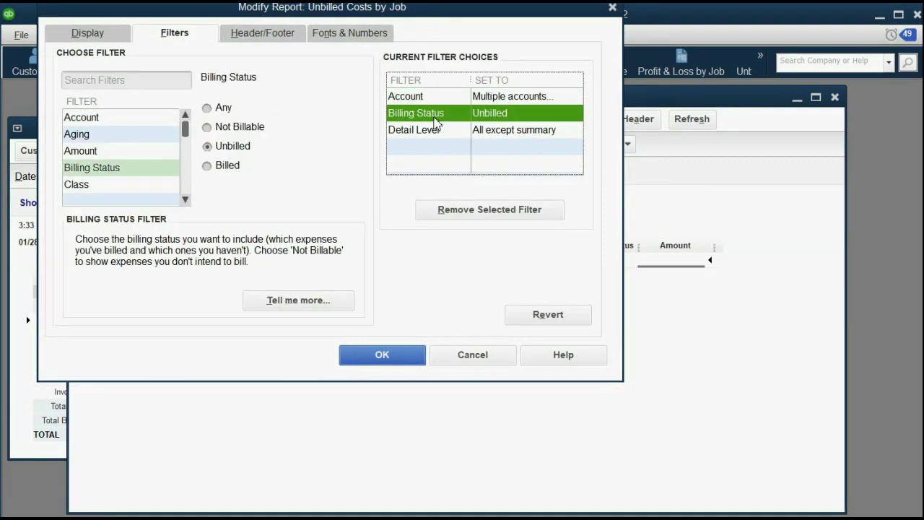
left_click_drag(419, 9, 427, 41)
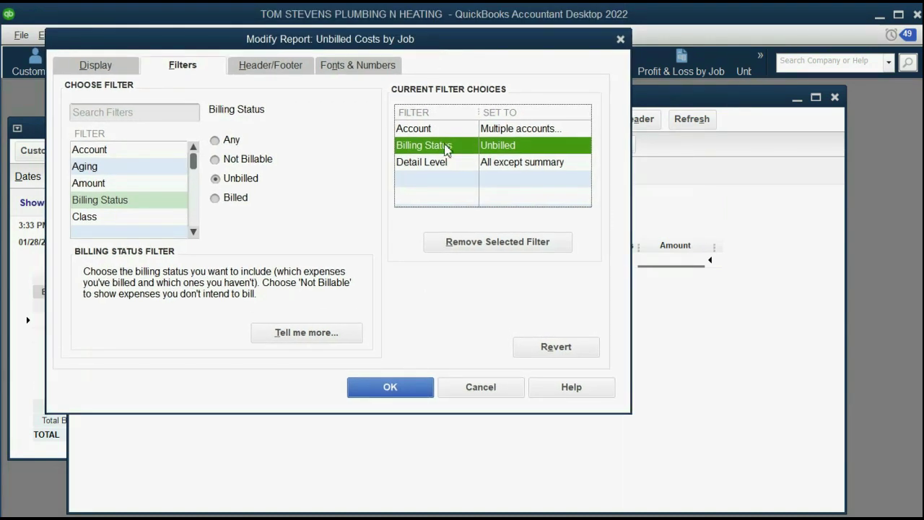
left_click(257, 187)
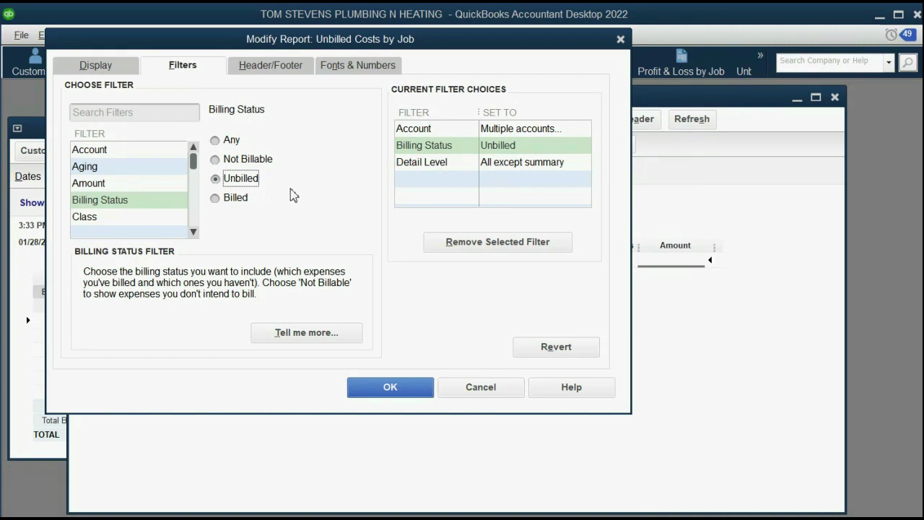
left_click(241, 202)
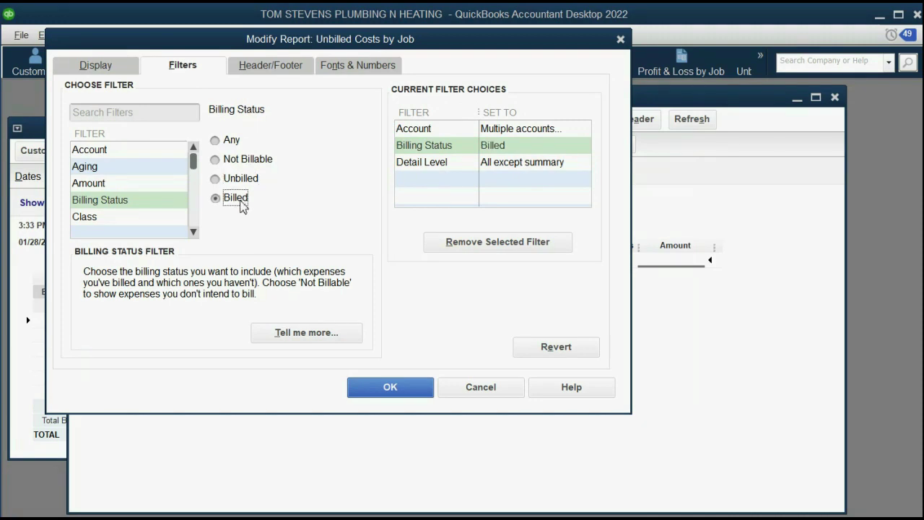
left_click(387, 386)
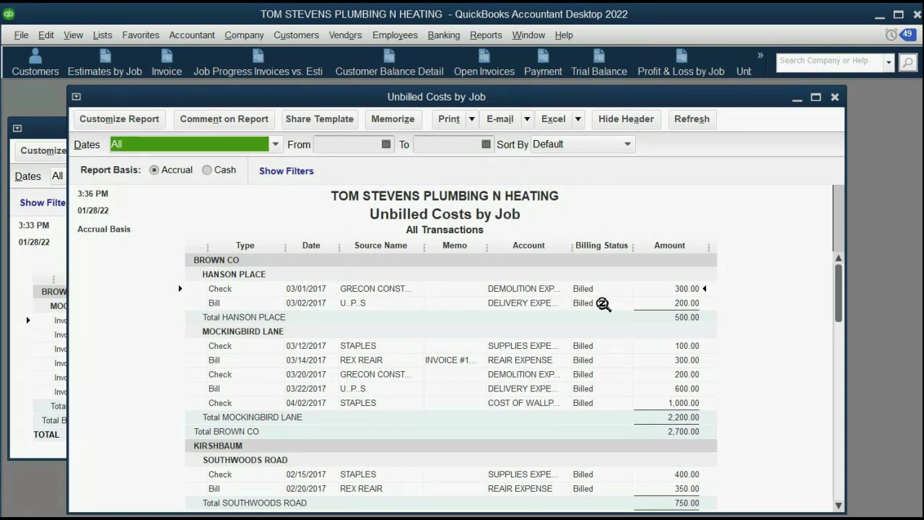
scroll(606, 306, "down", 1)
scroll(607, 306, "up", 1)
scroll(607, 306, "down", 1)
scroll(612, 292, "up", 1)
left_click(603, 253)
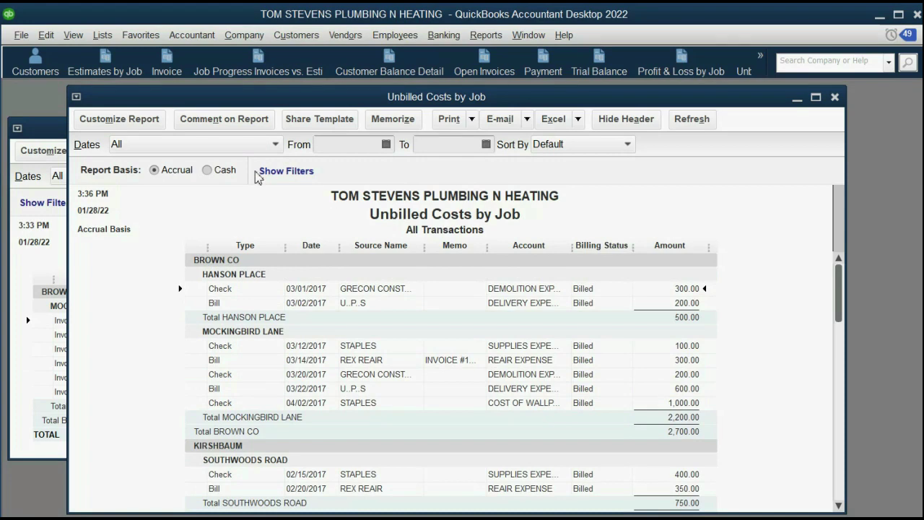
Add a Name filter to the Unbilled Costs by Job report for the MOCKINGBIRD LANE job of BROWN CO
left_click(148, 124)
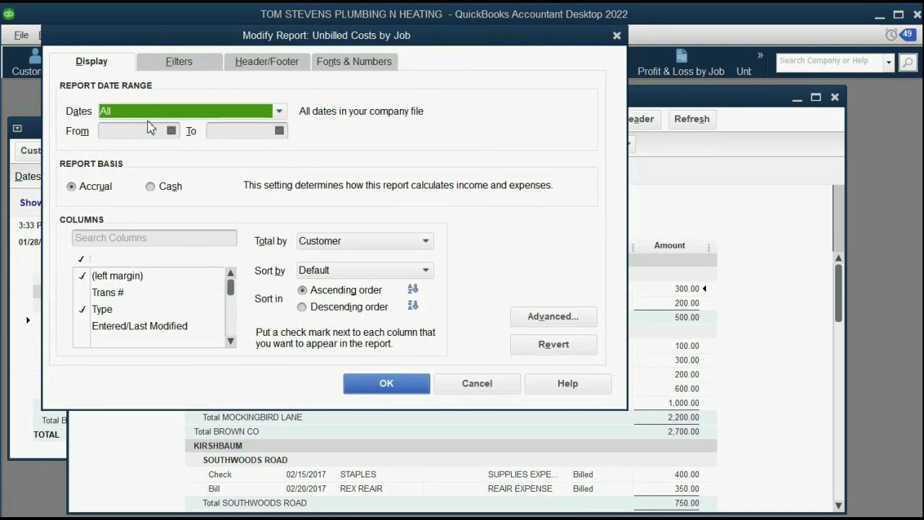
left_click(174, 63)
left_click(122, 202)
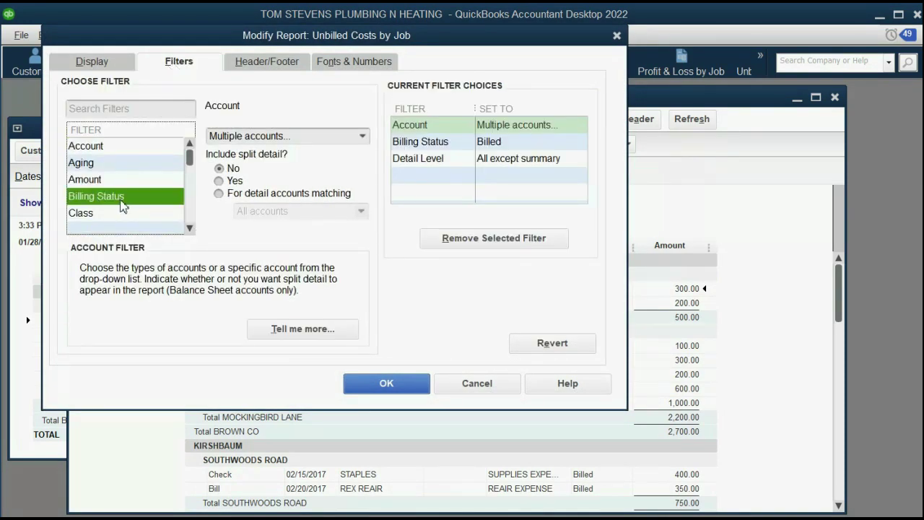
key("n")
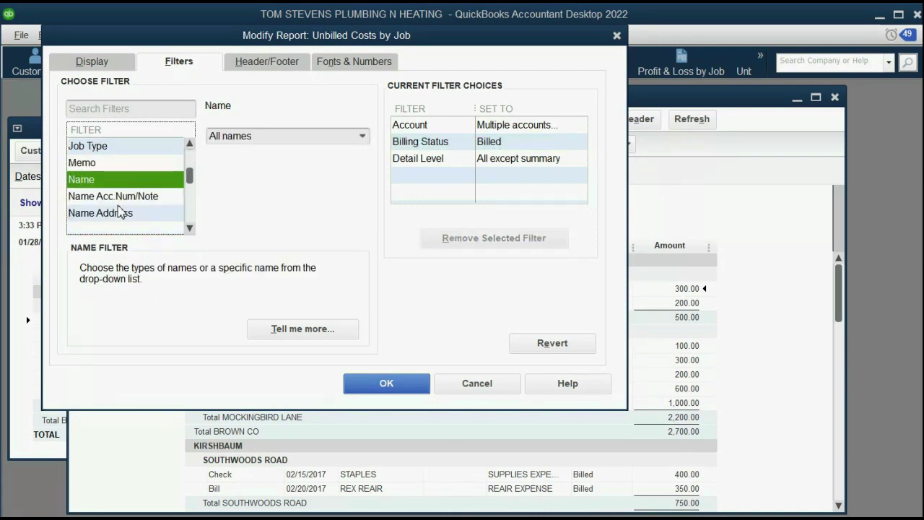
left_click(364, 136)
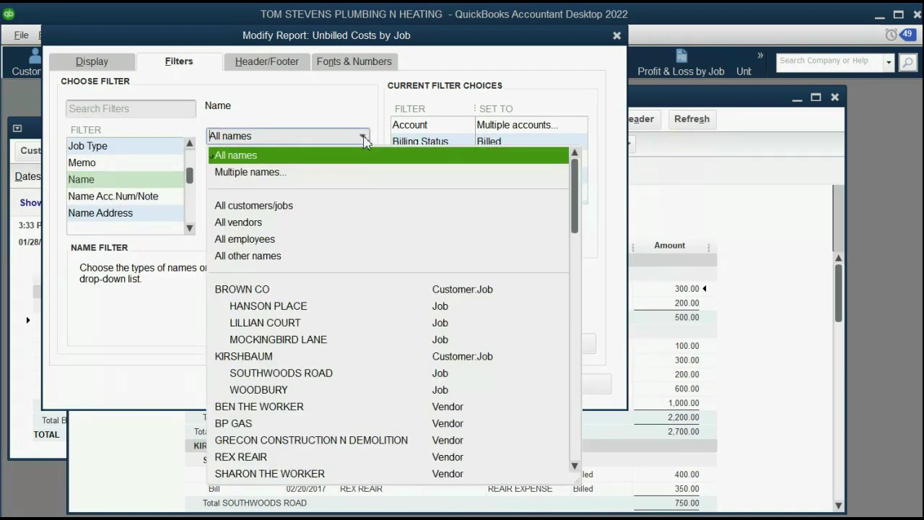
left_click(340, 342)
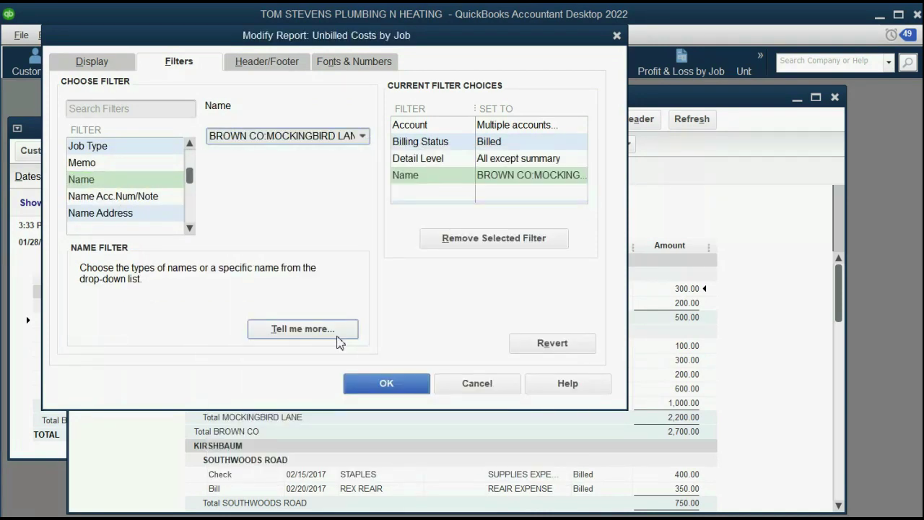
Change the report title in the Unbilled Costs by Job header to BILLED Costs by Job and apply the modifications
left_click(257, 69)
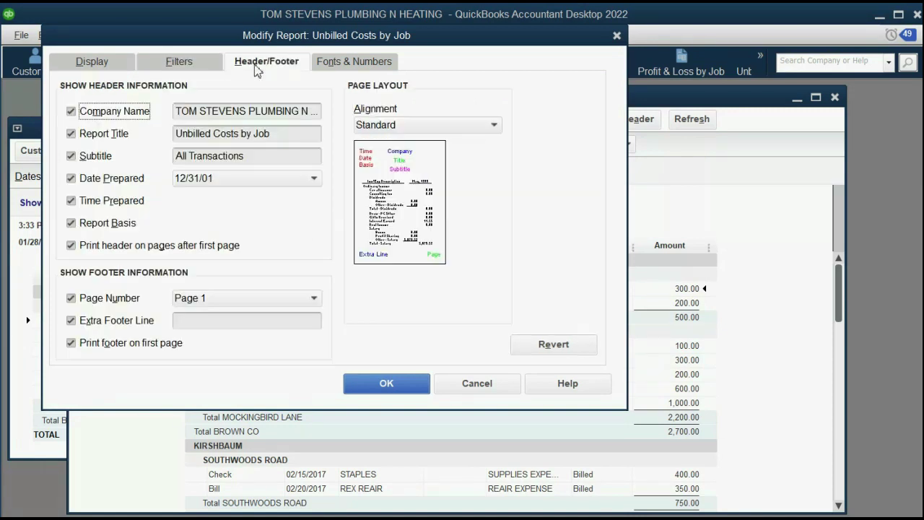
left_click(212, 134)
left_click_drag(212, 133, 175, 137)
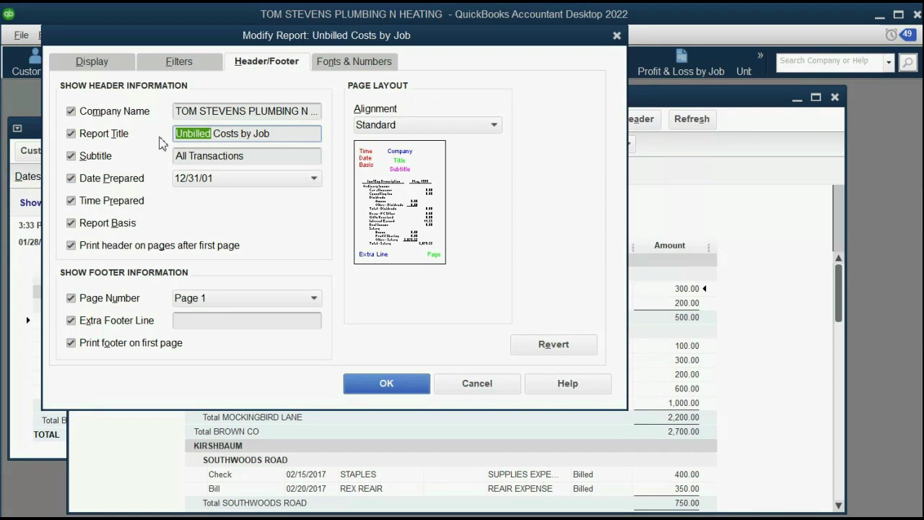
type("BILLED")
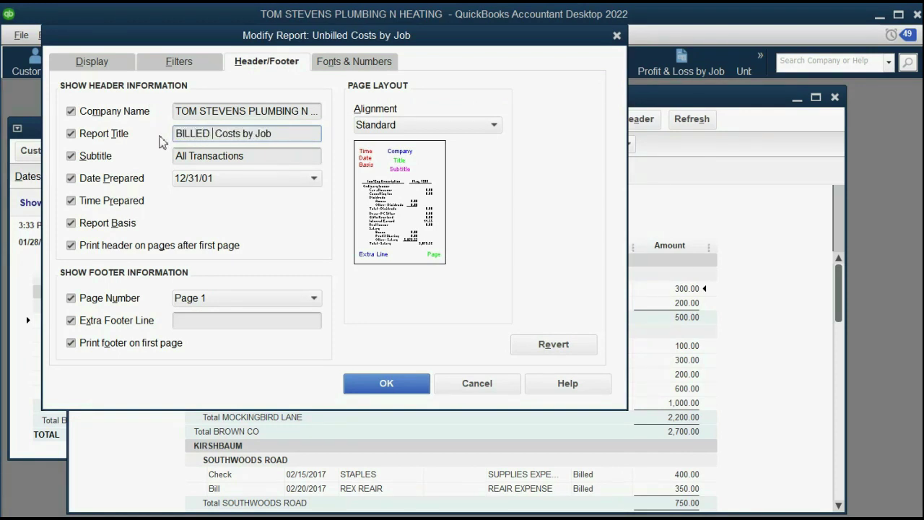
key("BackSpace")
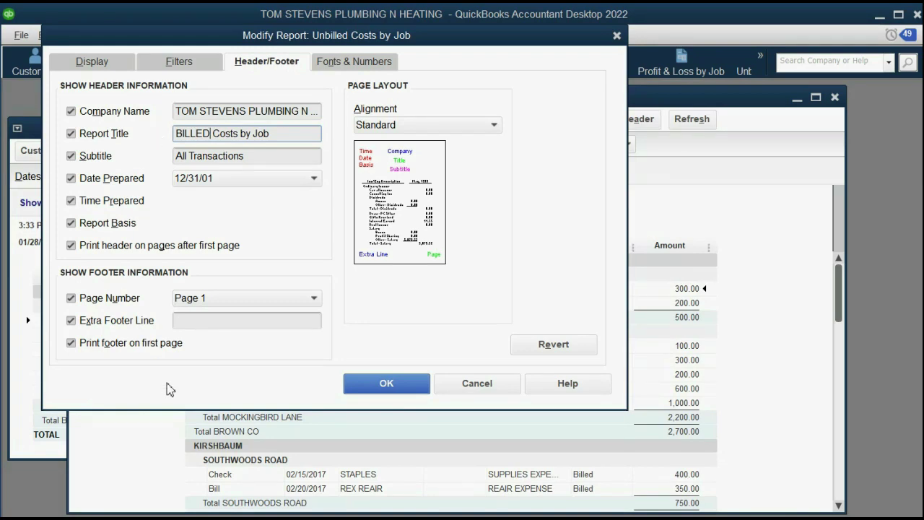
left_click(396, 383)
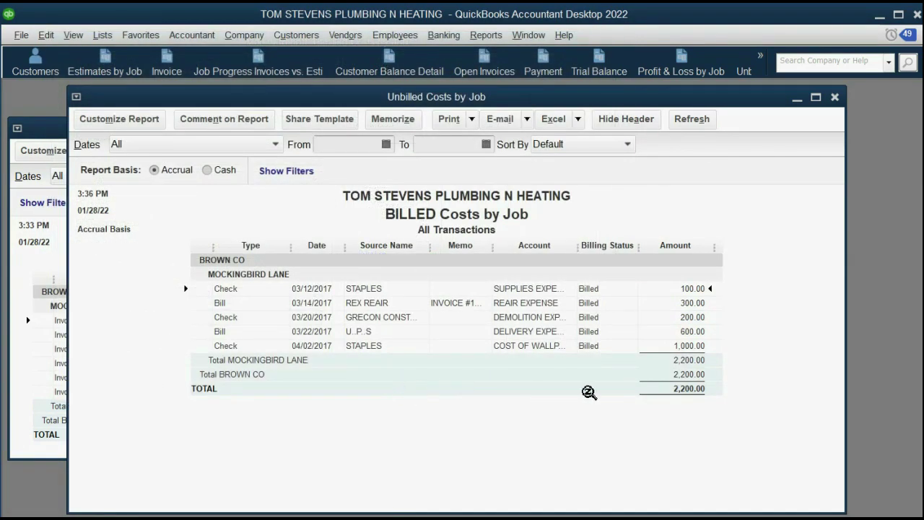
Collapse the Memo and Billing Status columns of the BILLED Costs by Job report and narrow its window to fit the remaining columns
left_click_drag(493, 248, 429, 249)
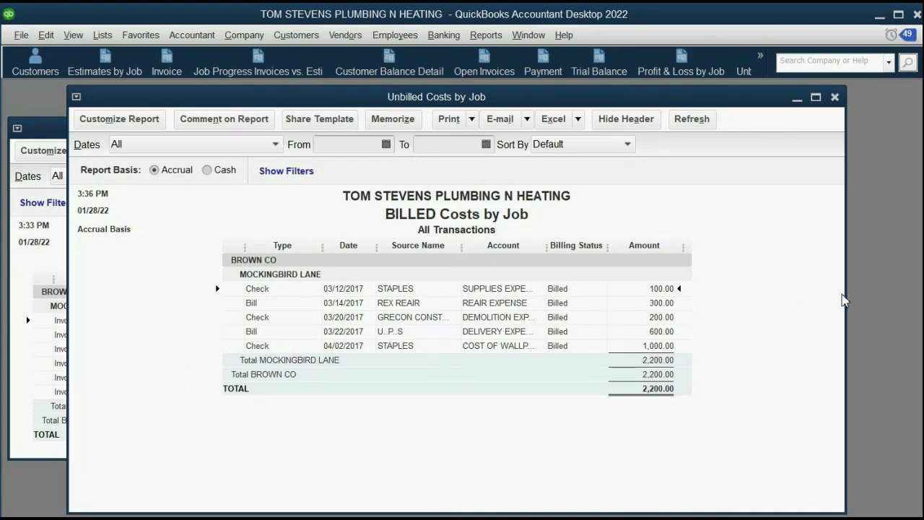
left_click_drag(843, 301, 580, 311)
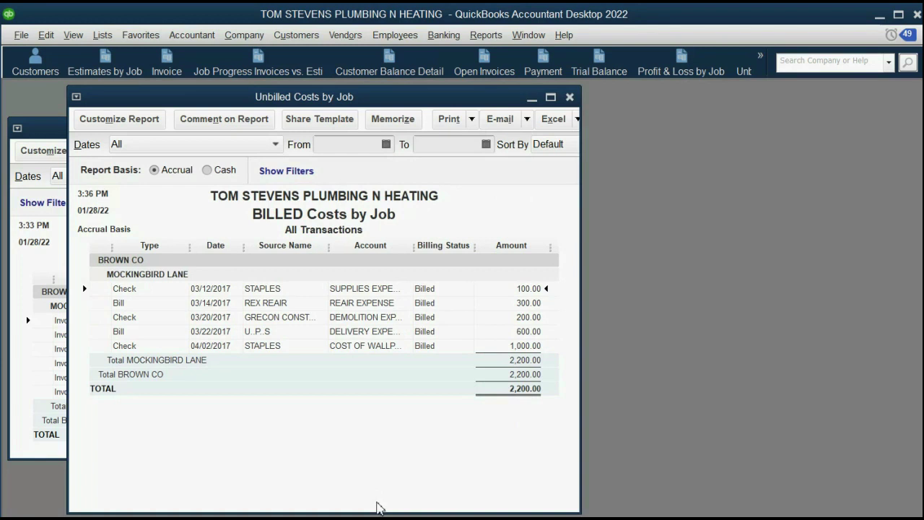
mouse_move(474, 246)
left_mouse_down()
mouse_move(415, 247)
mouse_move(465, 251)
left_mouse_up()
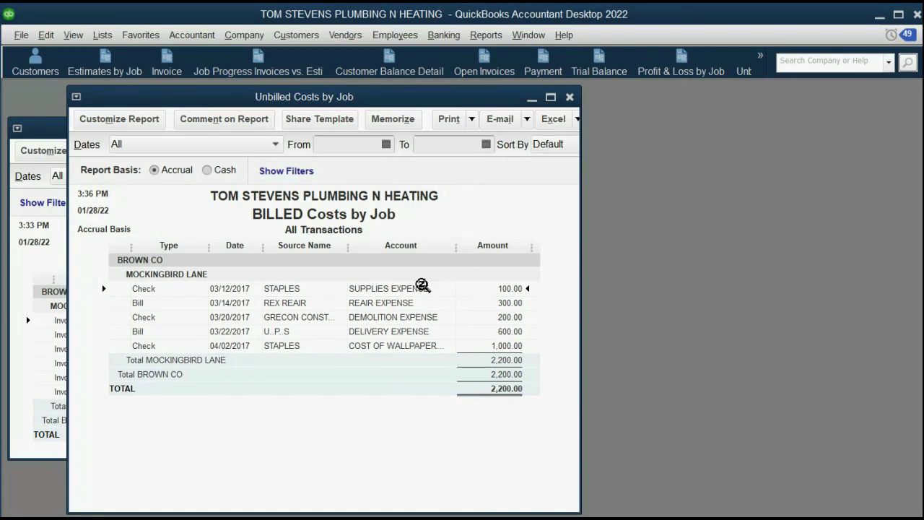
left_click_drag(582, 324, 542, 333)
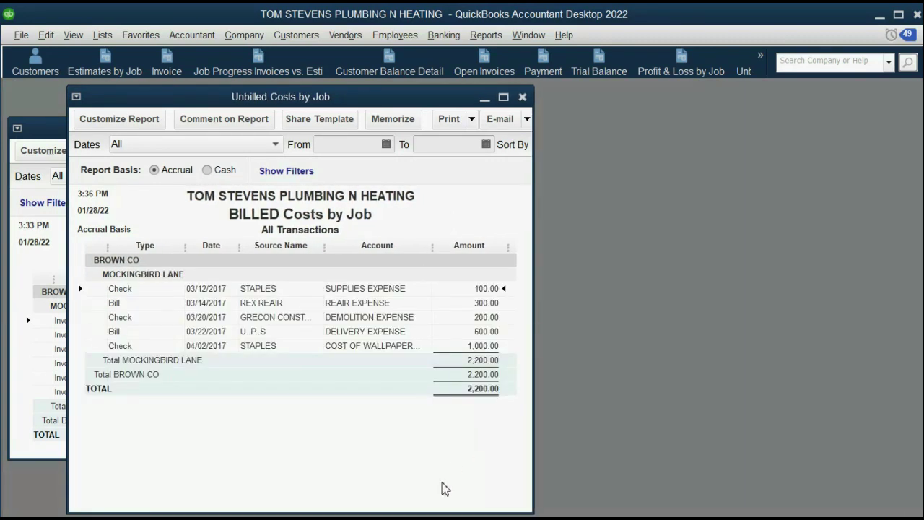
Move the BILLED Costs by Job report beside the ALL JOB INVOICES report so both can be compared
left_click_drag(392, 95, 392, 204)
left_click_drag(329, 205, 624, 149)
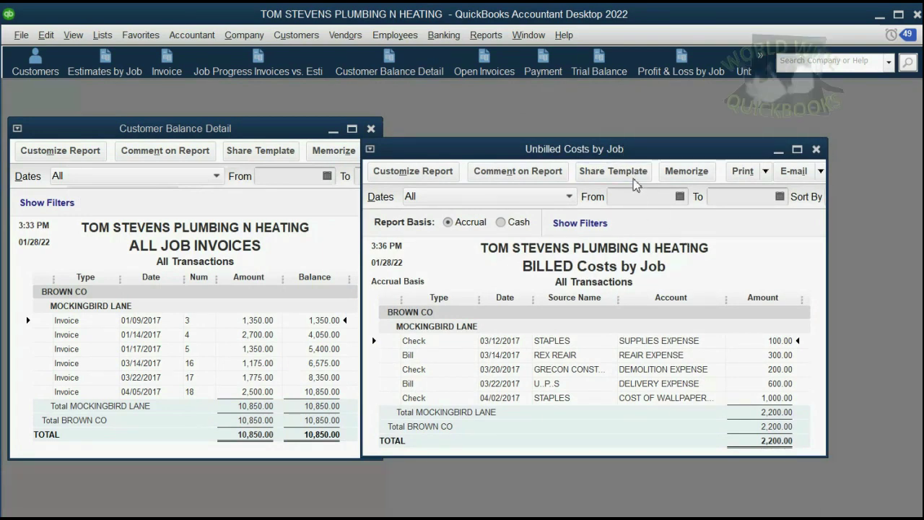
left_click_drag(631, 158, 624, 153)
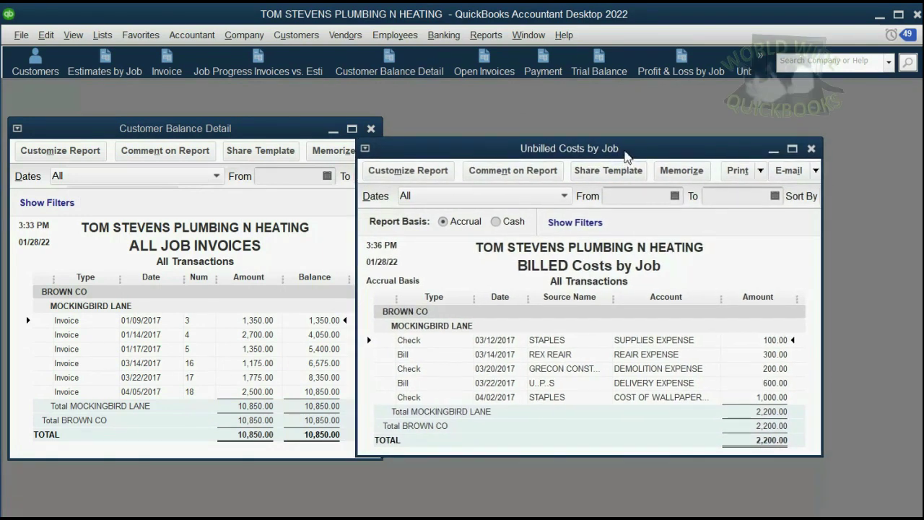
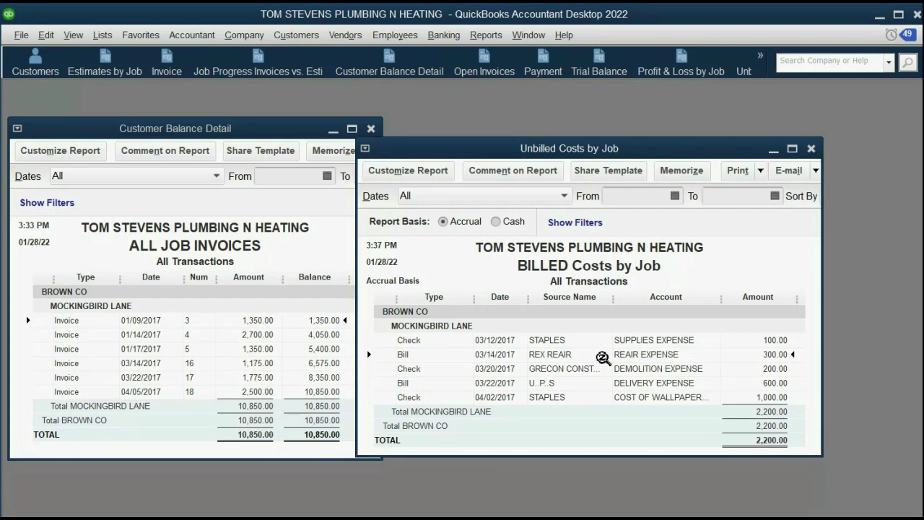
Open invoice 16 from the ALL JOB INVOICES report and bring its reimbursable expense lines into view
left_click(163, 367)
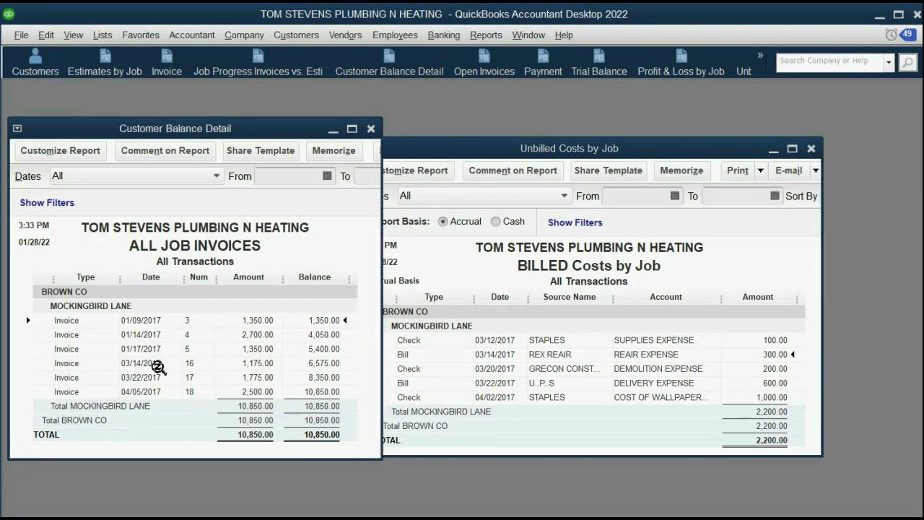
double_click(195, 363)
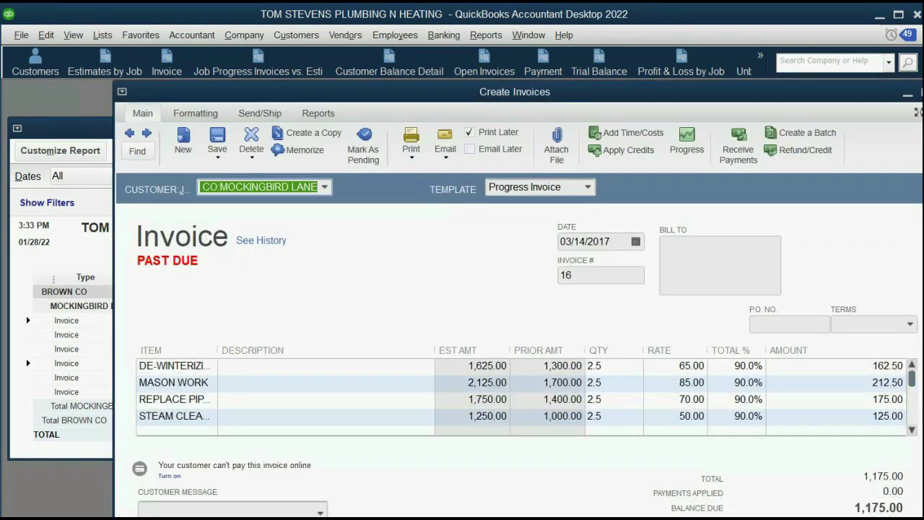
left_click_drag(911, 376, 911, 415)
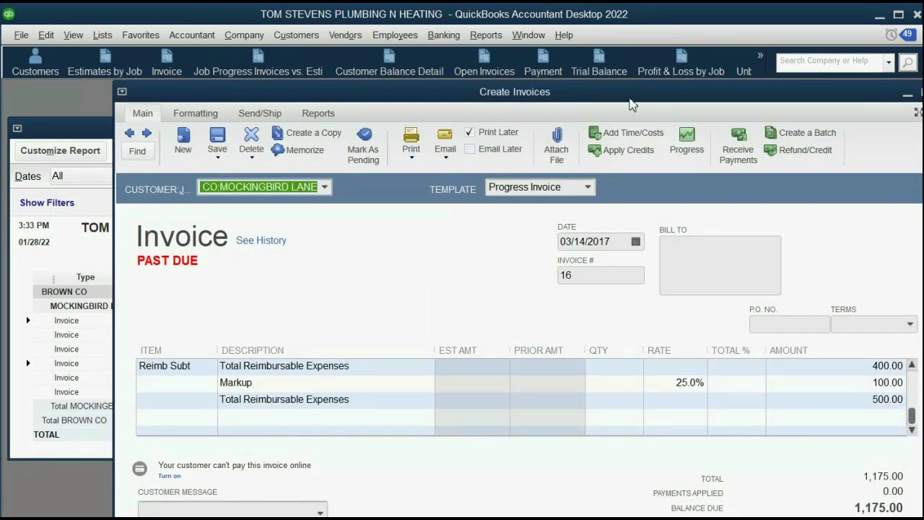
left_click_drag(629, 101, 582, 92)
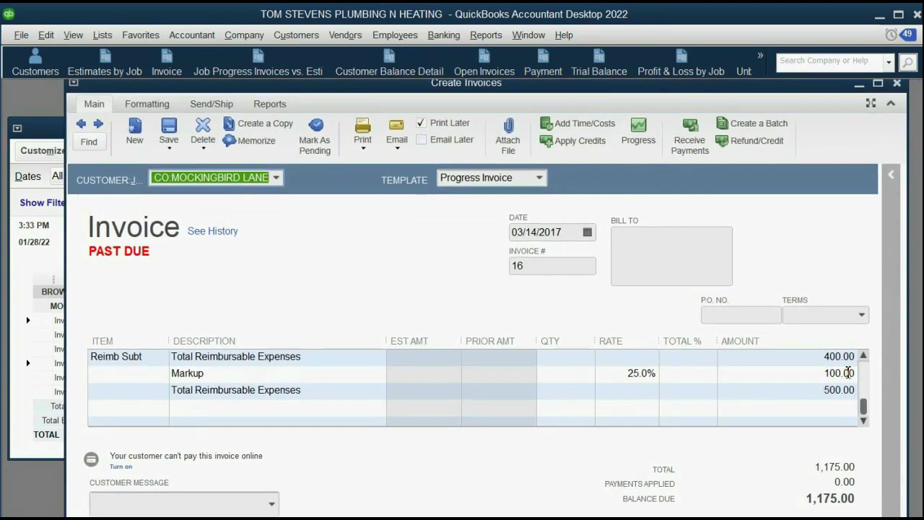
left_click(863, 356)
left_click(863, 355)
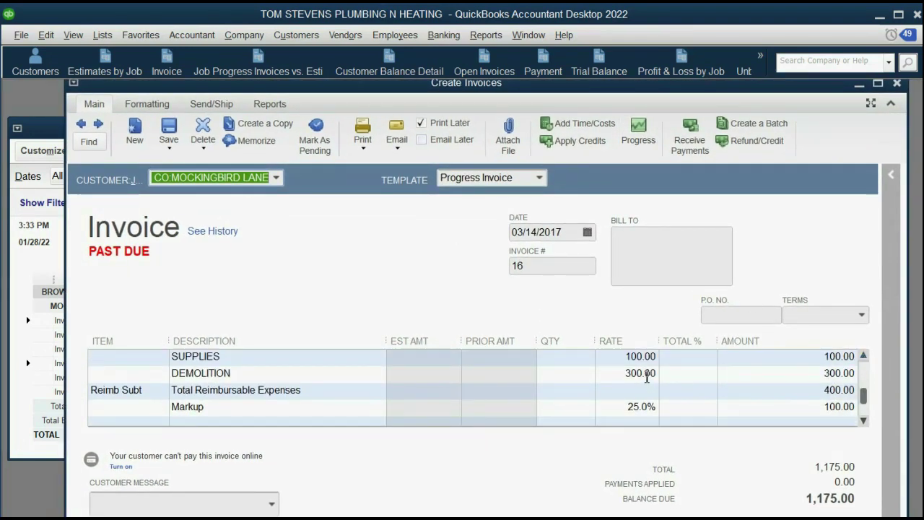
Examine the description and rate of the DEMOLITION line on invoice 16, and close the invoice
left_click(647, 375)
left_click(648, 374)
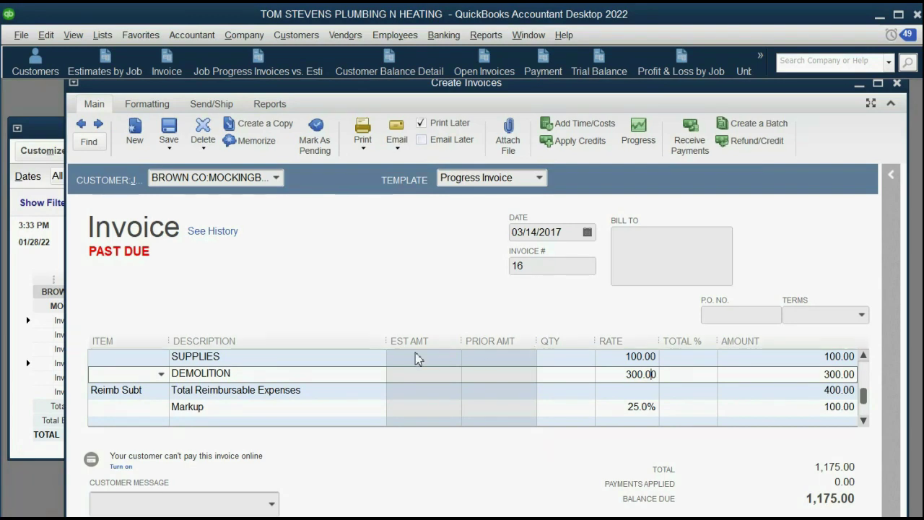
left_click(337, 376)
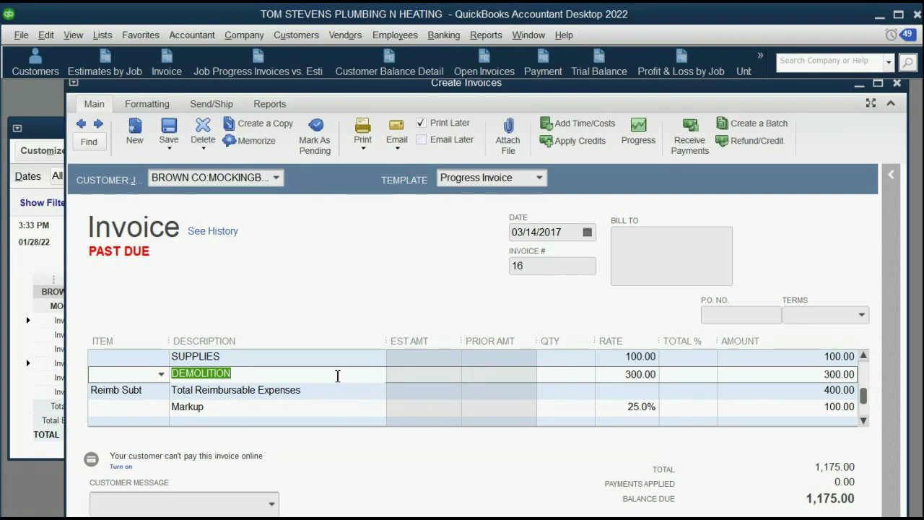
left_click(627, 373)
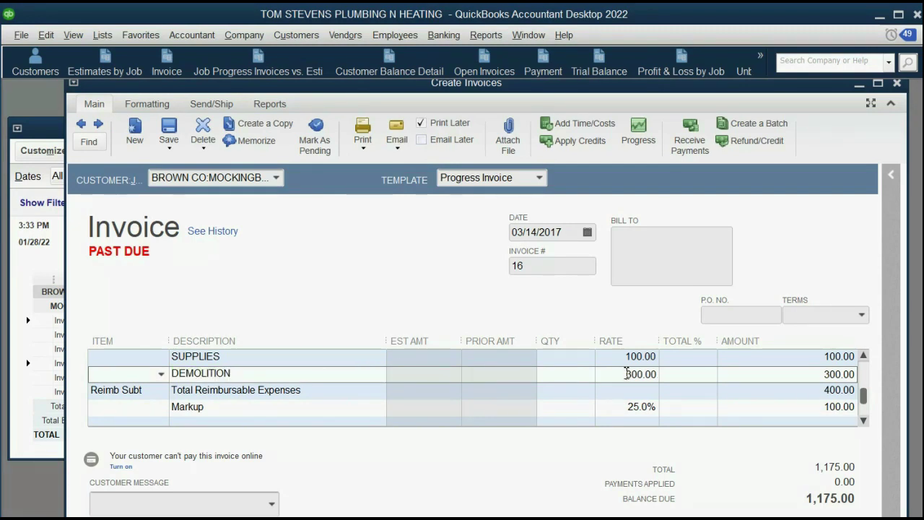
left_click(258, 376)
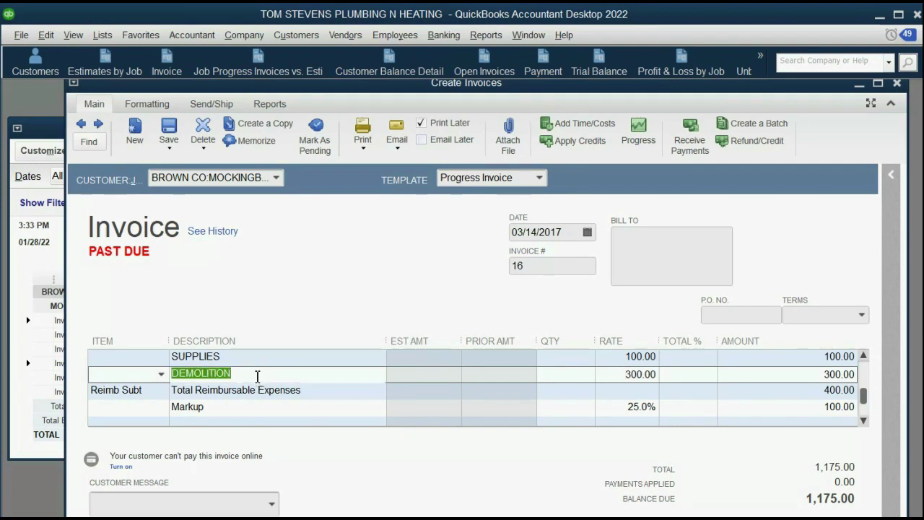
left_click_drag(596, 92, 569, 101)
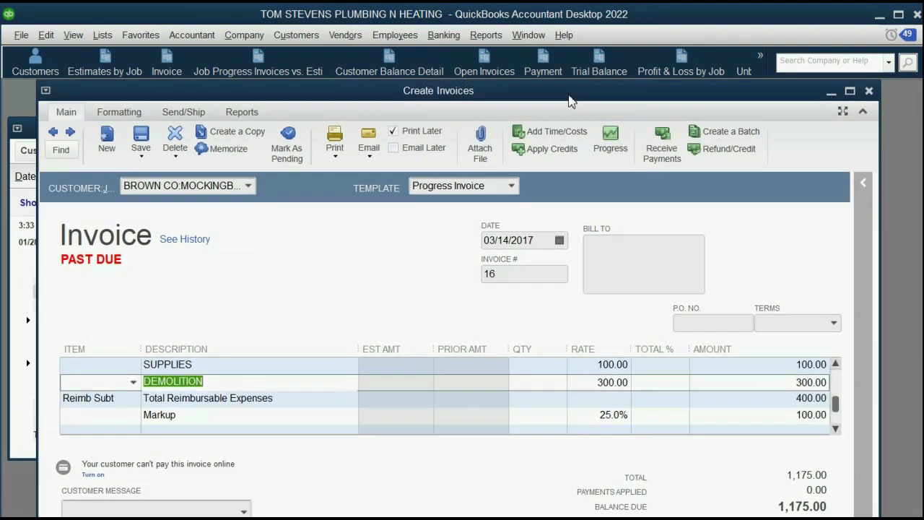
left_click(869, 91)
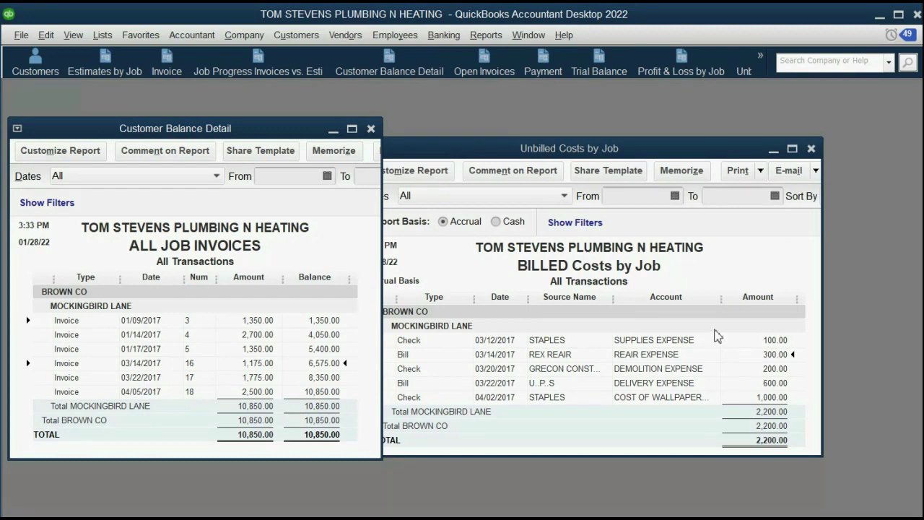
Open the 03/14/2017 bill for REAIR EXPENSE from the billed costs report, check its reference number and close it
double_click(632, 356)
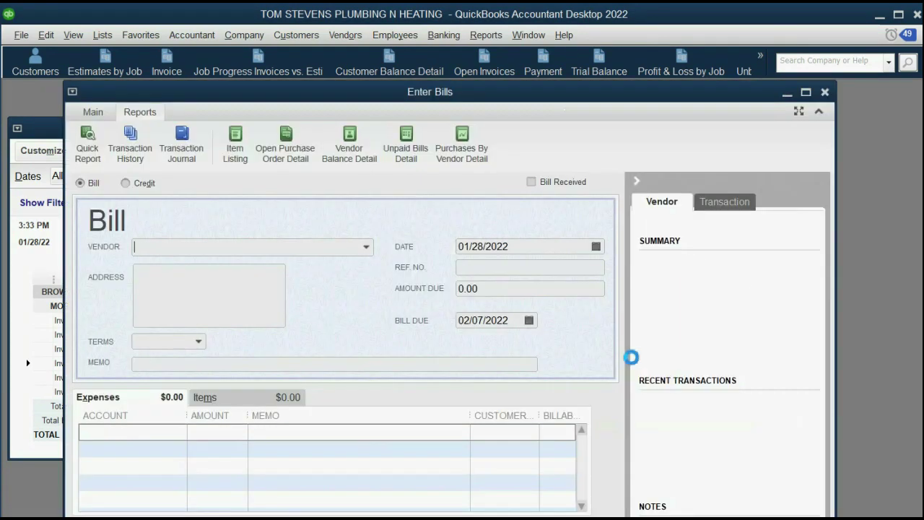
double_click(497, 267)
key("BackSpace")
key("ctrl+z")
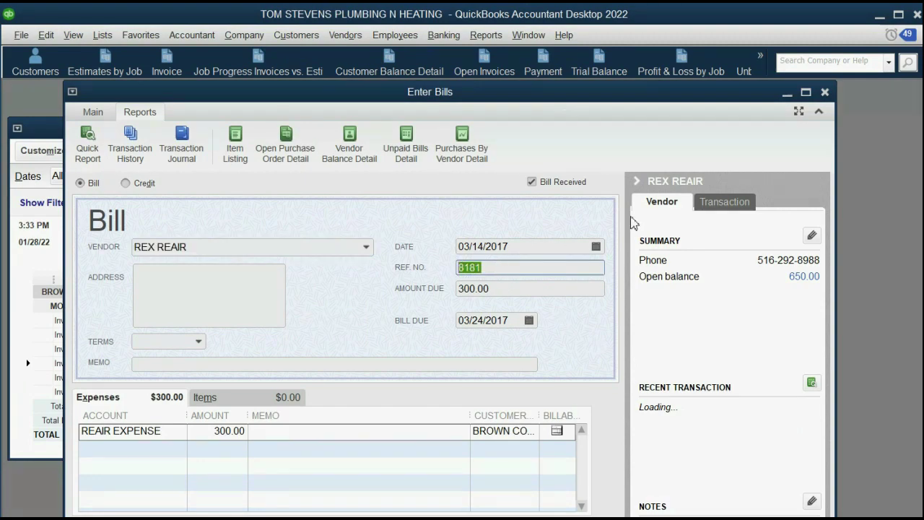
left_click(824, 92)
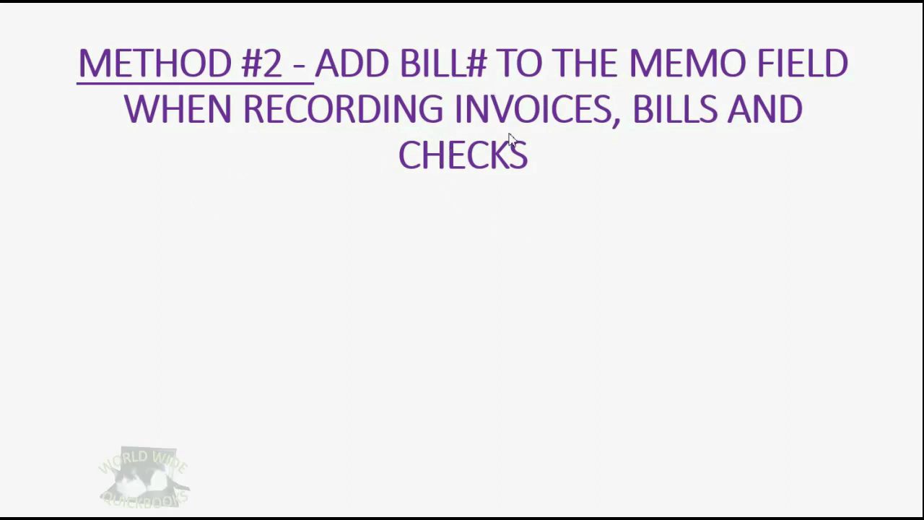
left_click(840, 287)
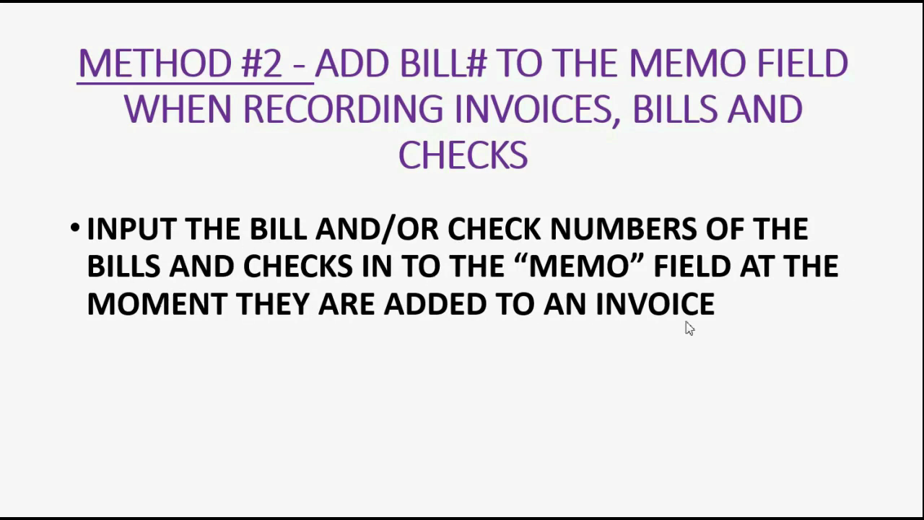
left_click(828, 338)
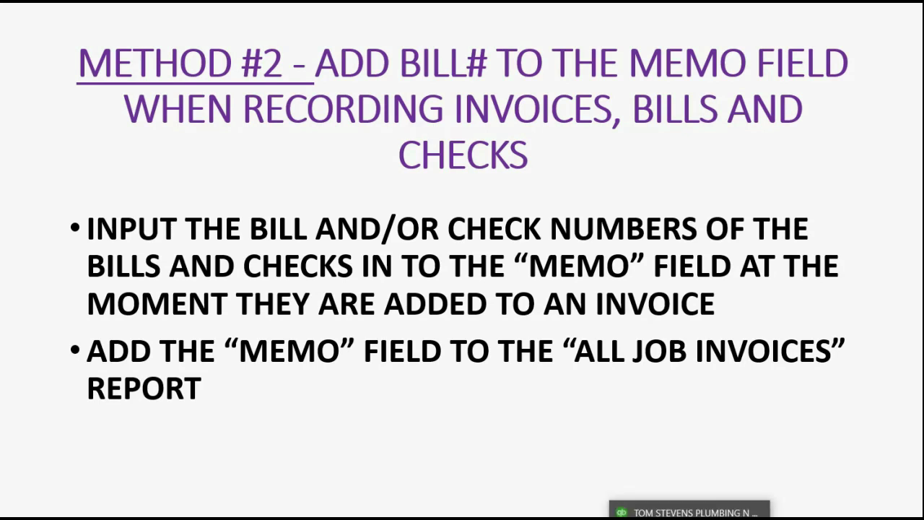
Switch back to QuickBooks with the ALL JOB INVOICES and BILLED Costs by Job reports
key("alt+Tab")
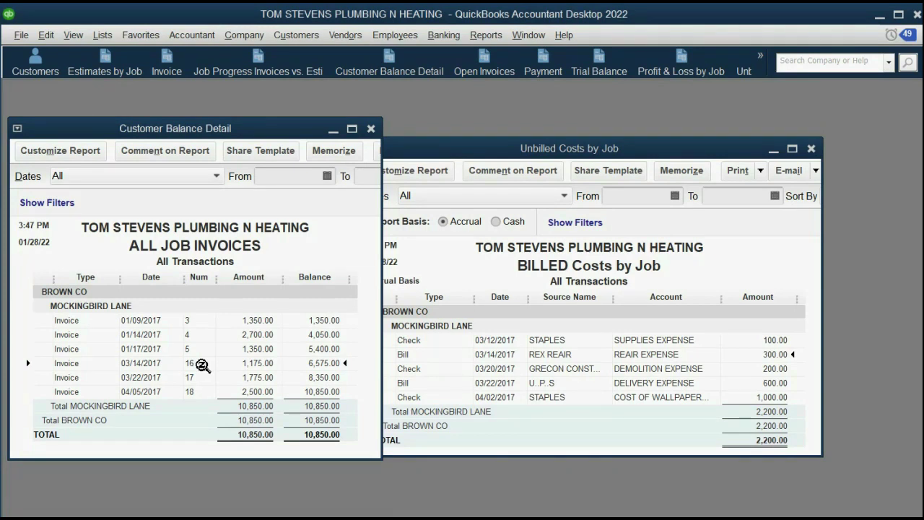
Open invoice 16 from the ALL JOB INVOICES report and enter the memo FROM BILL#8181
double_click(201, 366)
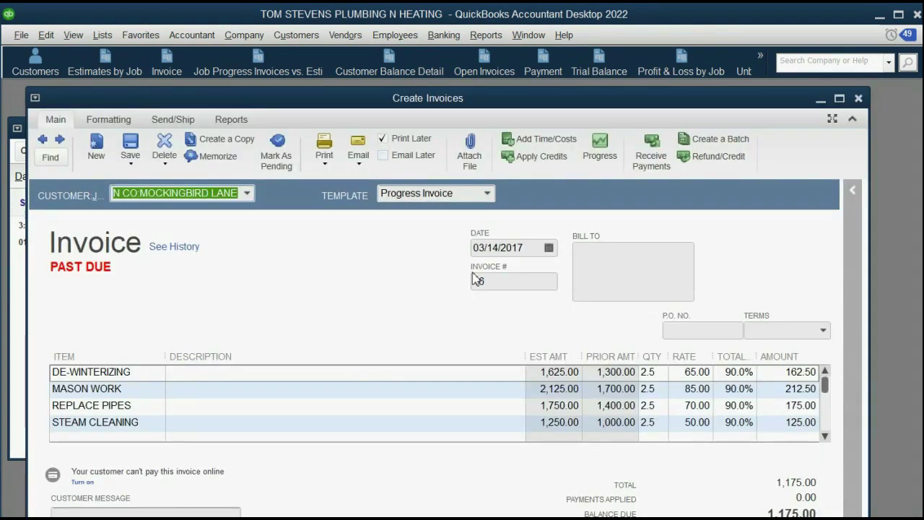
left_click(896, 22)
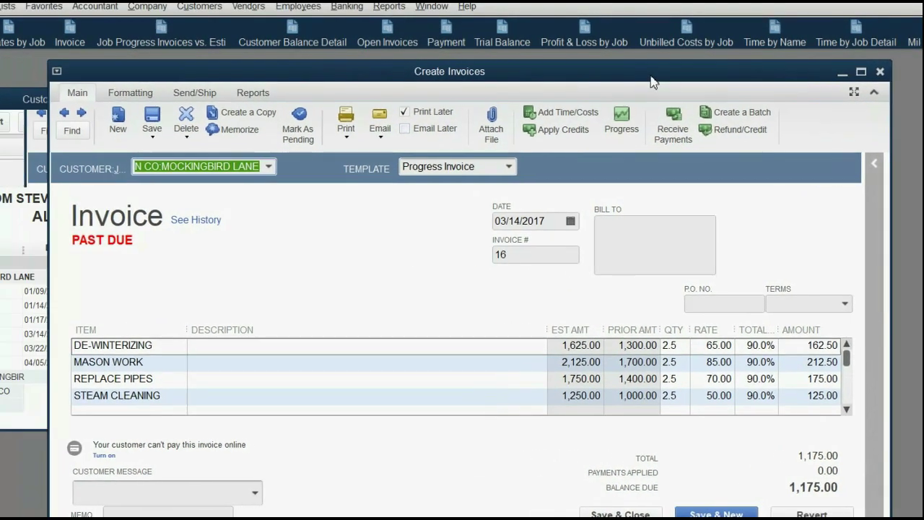
left_click_drag(651, 82, 679, 63)
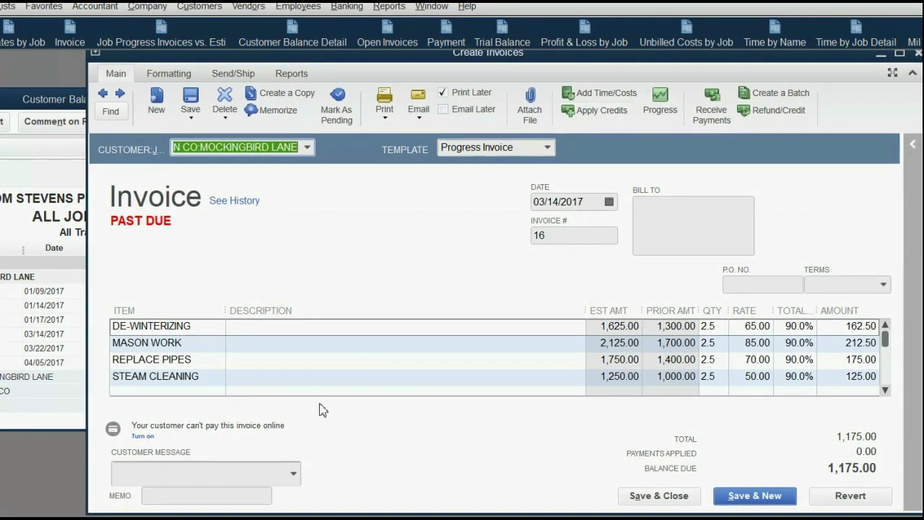
left_click(255, 491)
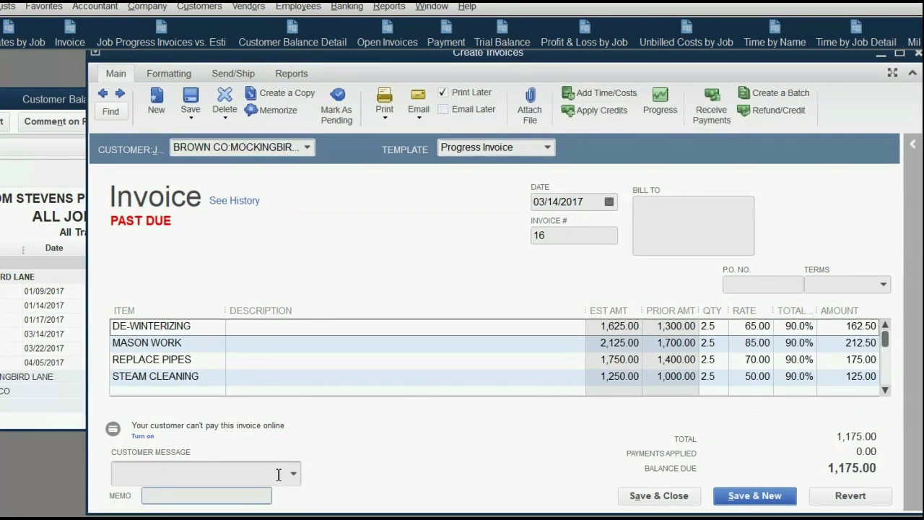
type("FROM BILL#8181")
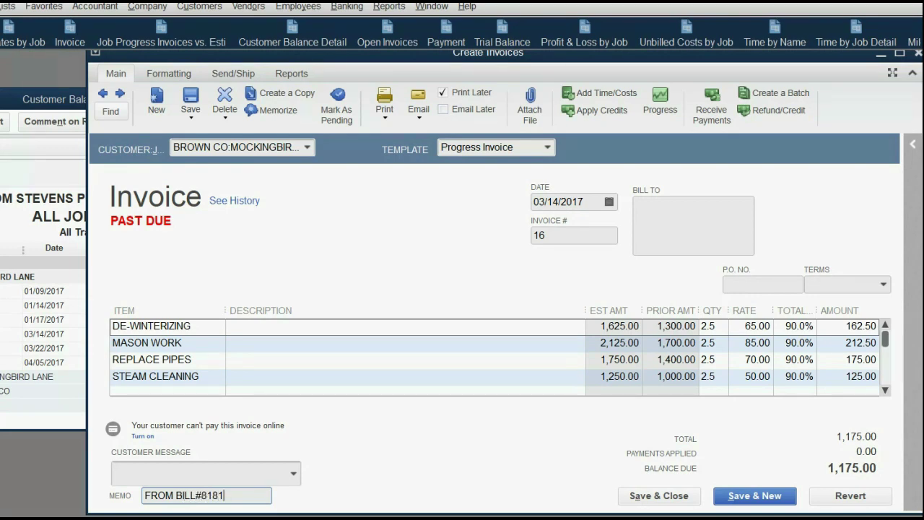
Correct the memo on invoice 16 to FROM BILL #8181, and save and close the invoice with its changes recorded
left_click(218, 495)
left_click_drag(228, 496, 197, 495)
left_click(198, 497)
key("BackSpace")
left_click(650, 495)
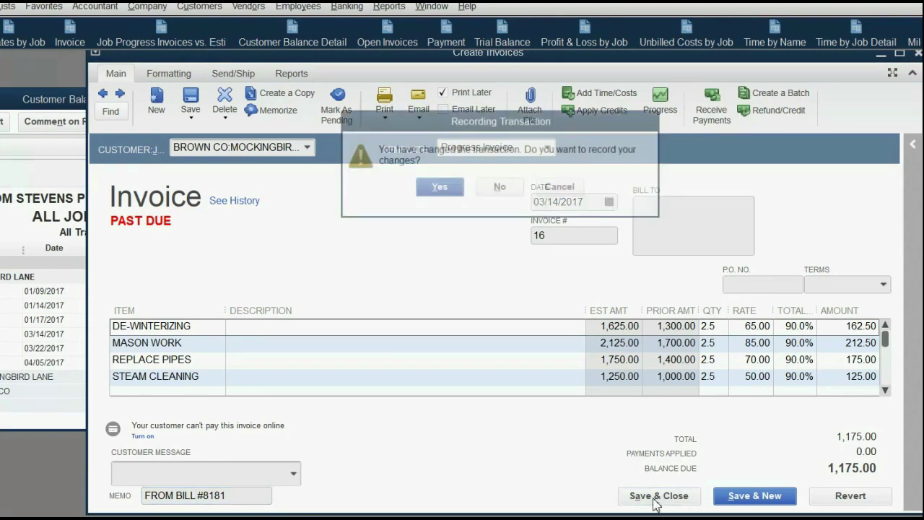
left_click(423, 194)
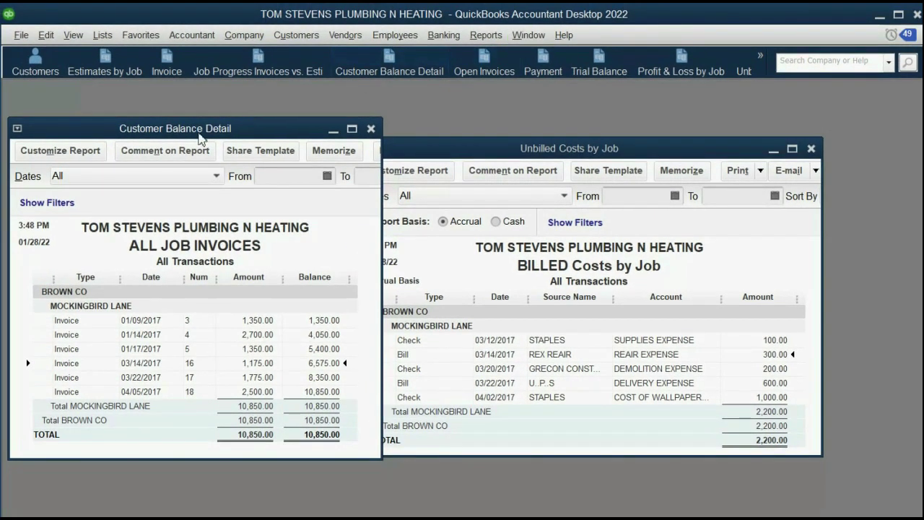
Add the Memo column to the ALL JOB INVOICES report and widen the report and column to fit the full memo text
left_click(65, 153)
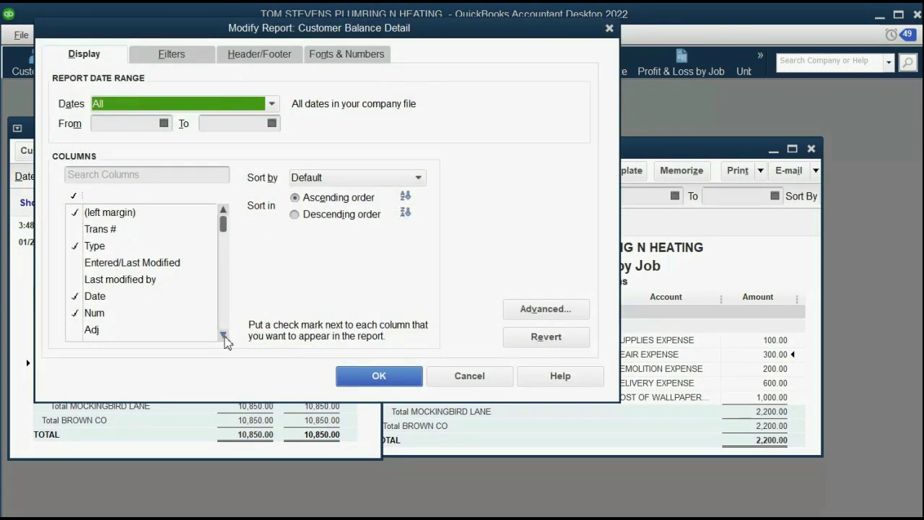
left_click(223, 336)
left_click(223, 336)
left_click(223, 336)
left_click(223, 336)
left_click(223, 336)
left_click(223, 336)
left_click(223, 335)
left_click(223, 335)
left_click(223, 335)
left_click(223, 336)
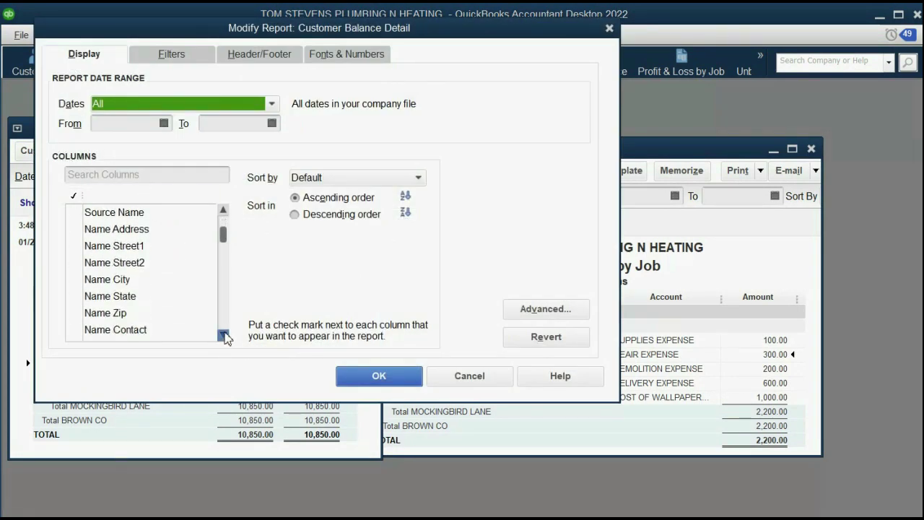
left_click(223, 336)
left_click(223, 335)
left_click(223, 336)
left_click(223, 335)
left_click(223, 335)
left_click(223, 336)
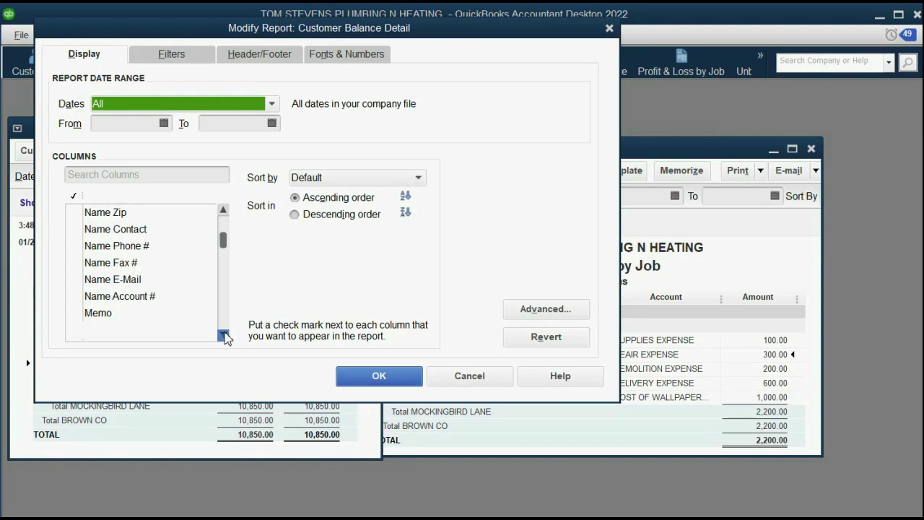
left_click(180, 313)
left_click(342, 381)
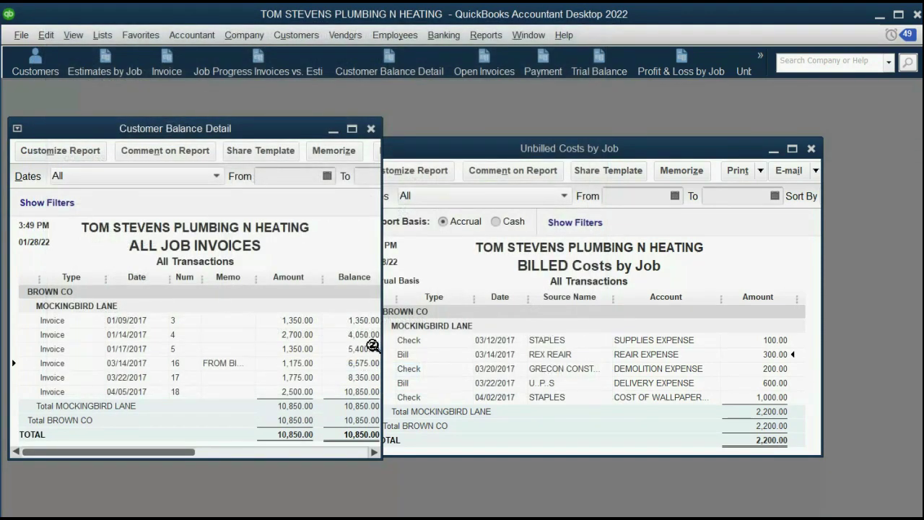
left_click_drag(381, 339, 742, 343)
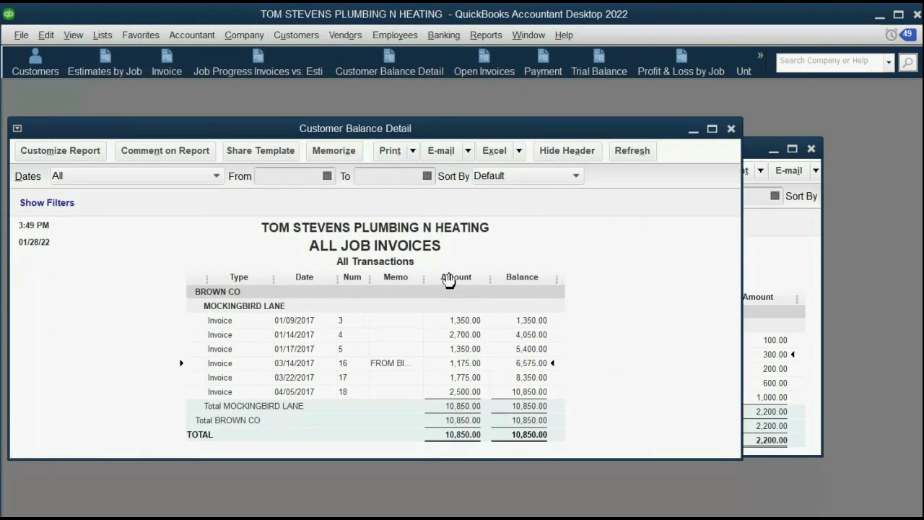
left_click_drag(430, 277, 480, 281)
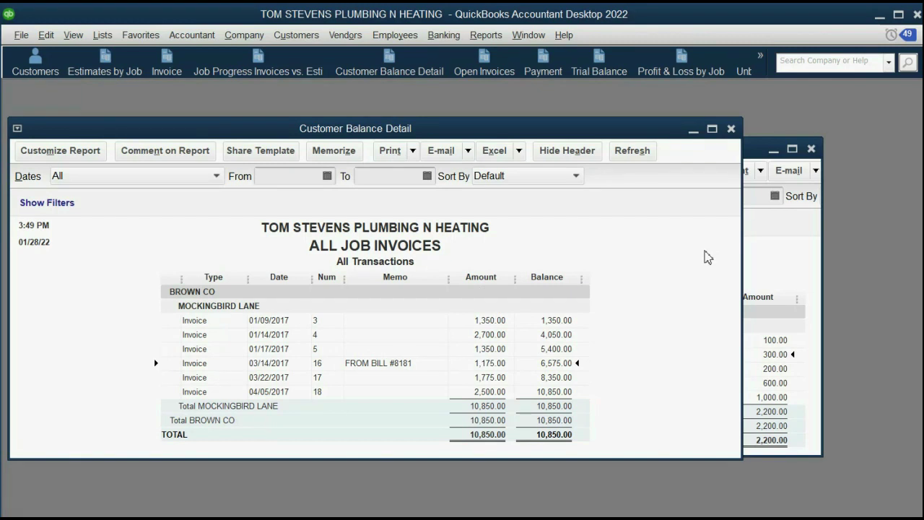
Reopen invoice 16 from the report, examine its reimbursable expense subtotal and markup lines, and close the invoice
double_click(400, 365)
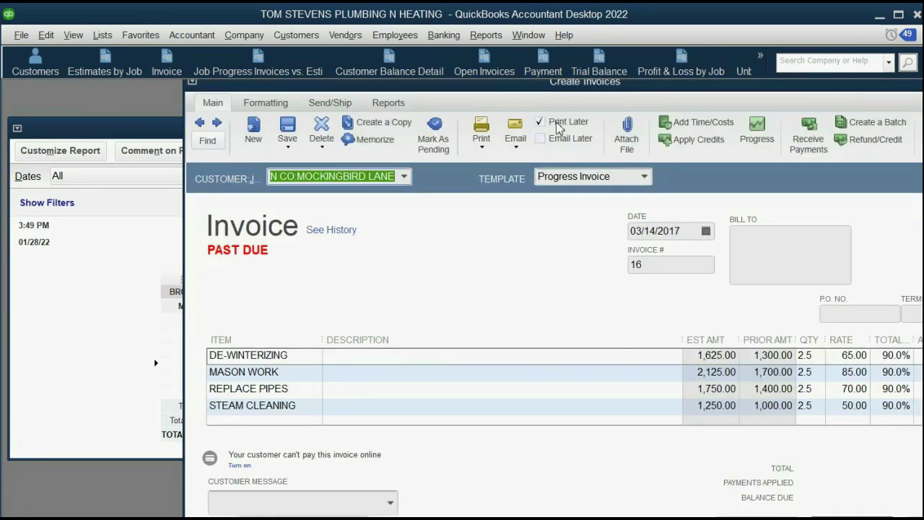
left_click_drag(550, 90, 422, 85)
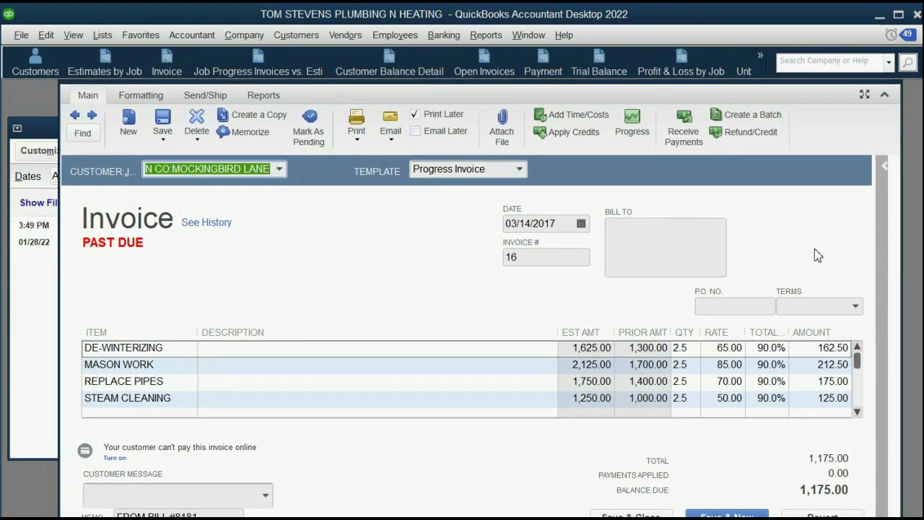
left_click(491, 381)
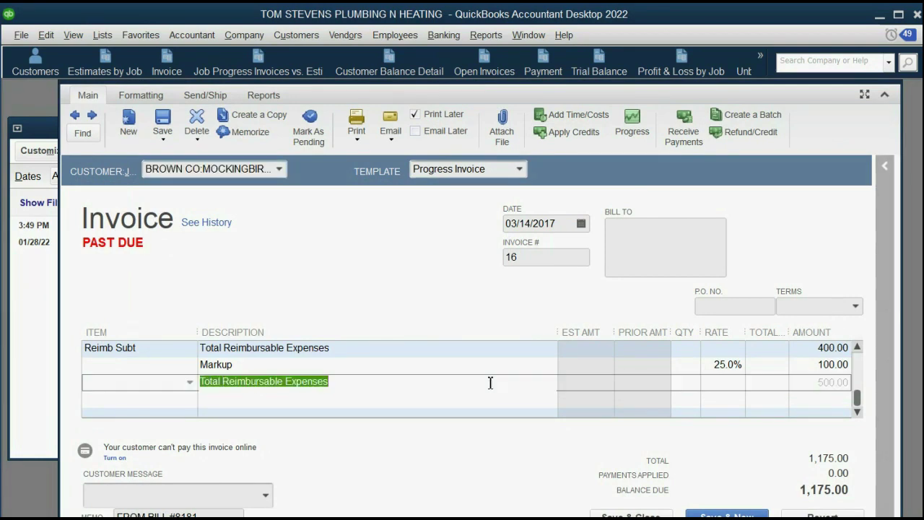
left_click(510, 366)
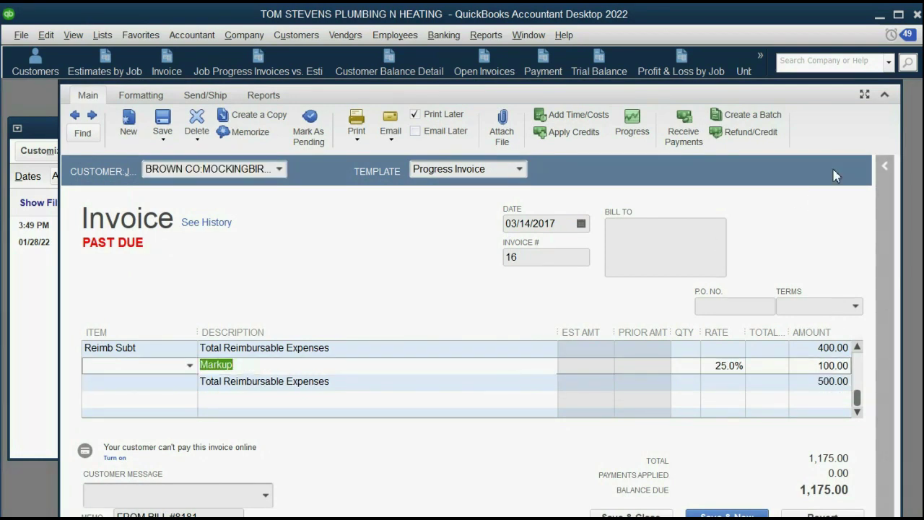
left_click_drag(711, 85, 699, 119)
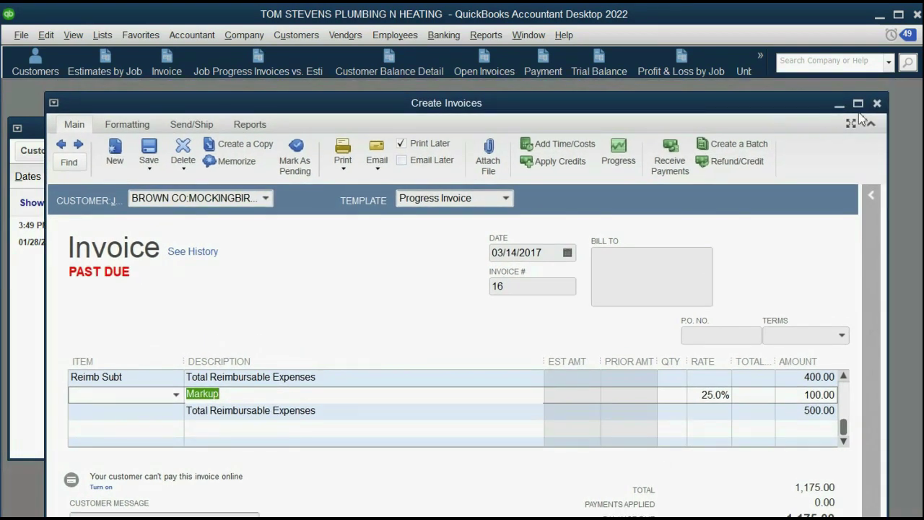
left_click(878, 101)
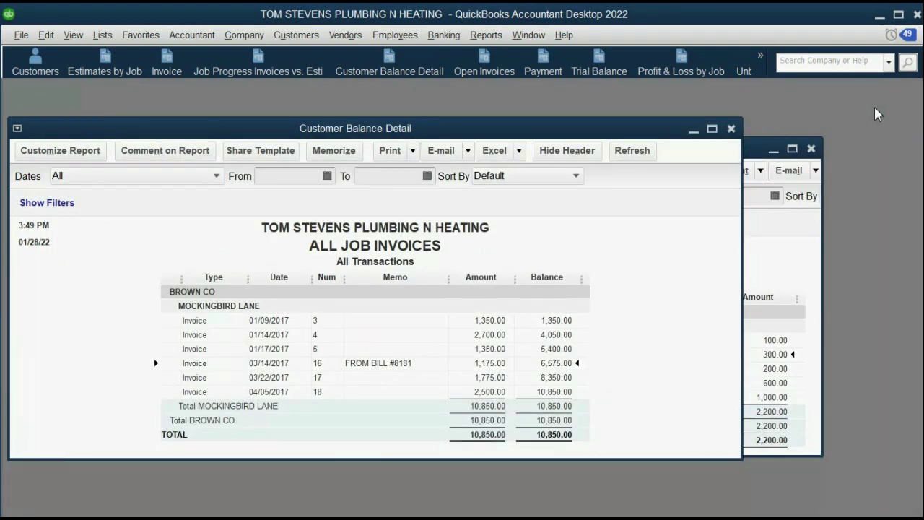